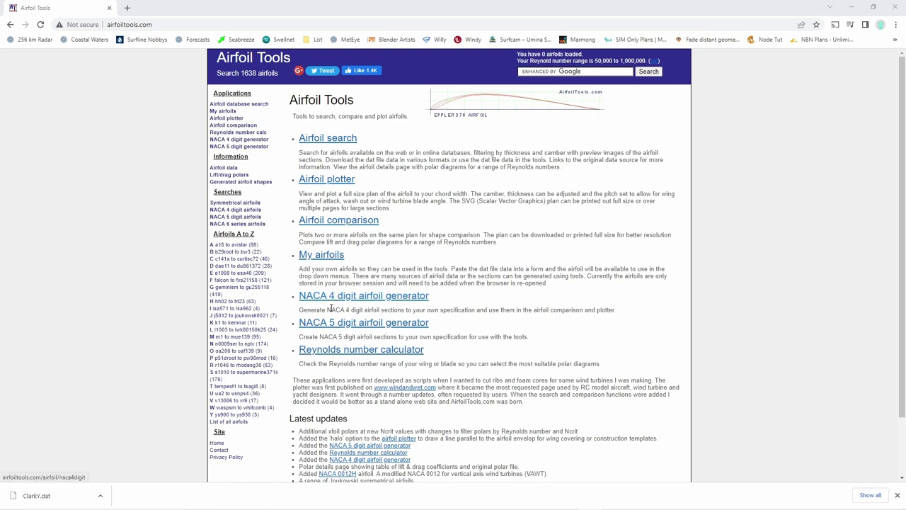
- Browse Airfoil Tools to the 'F falcon to fx21158' list and open the Falcon airfoil's details
left_click(333, 300)
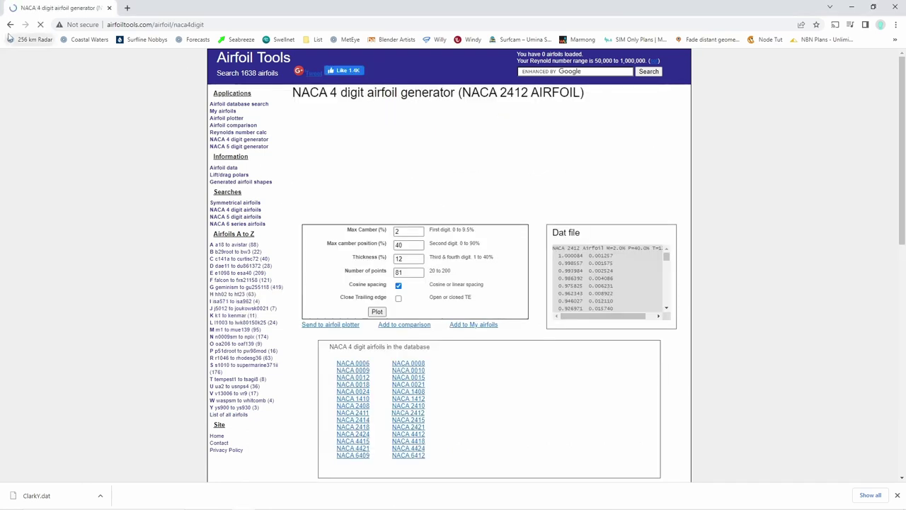
left_click(10, 24)
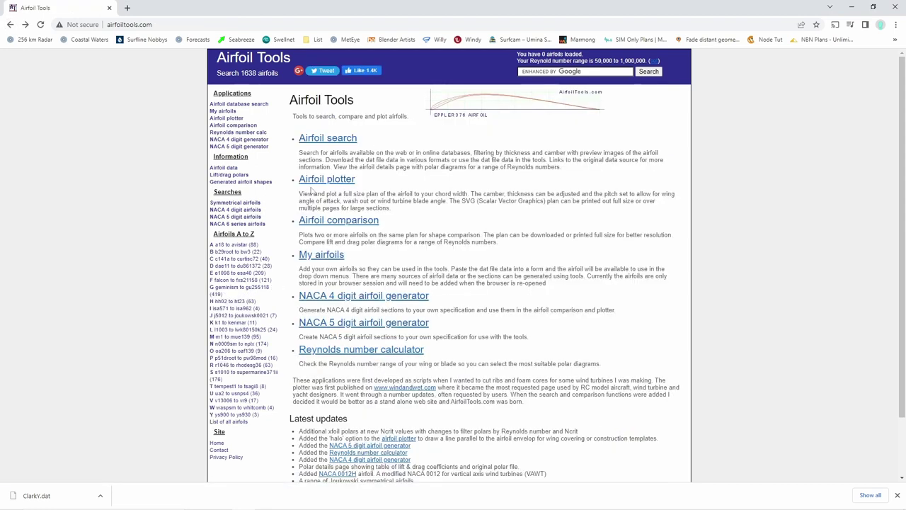
left_click(322, 141)
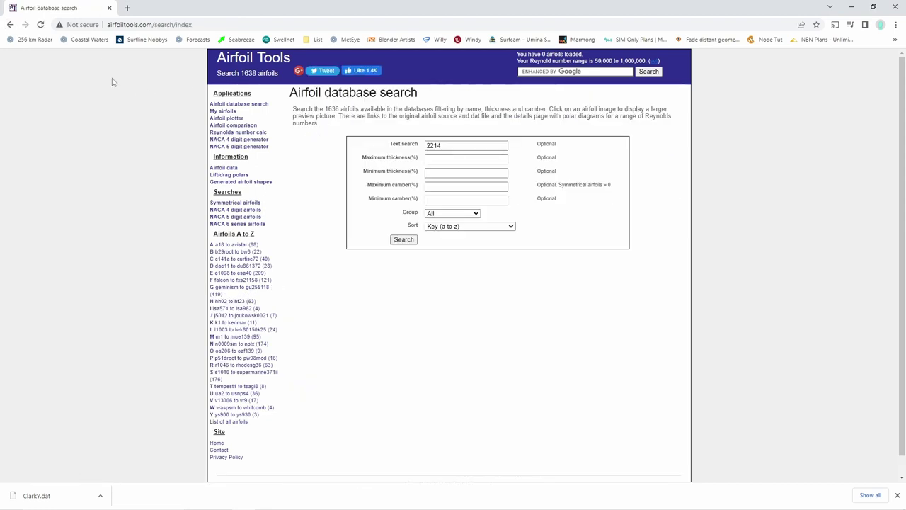
left_click(10, 25)
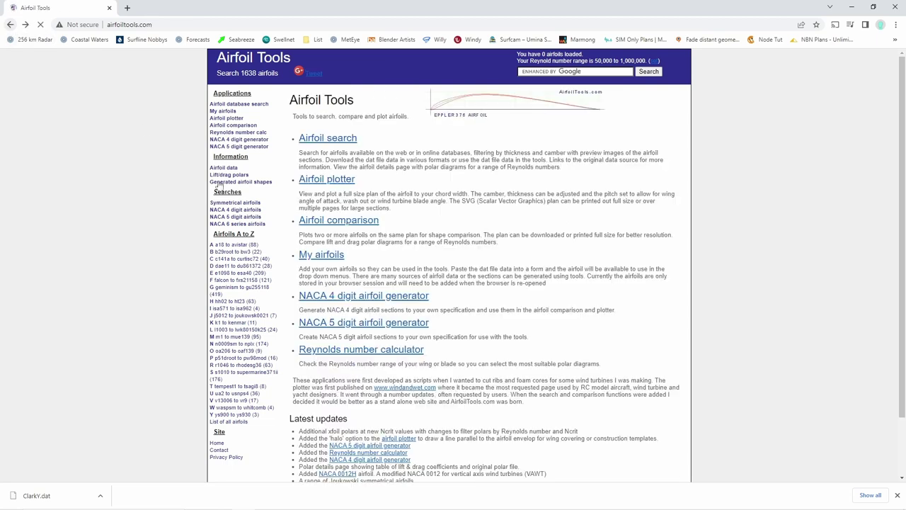
left_click(227, 282)
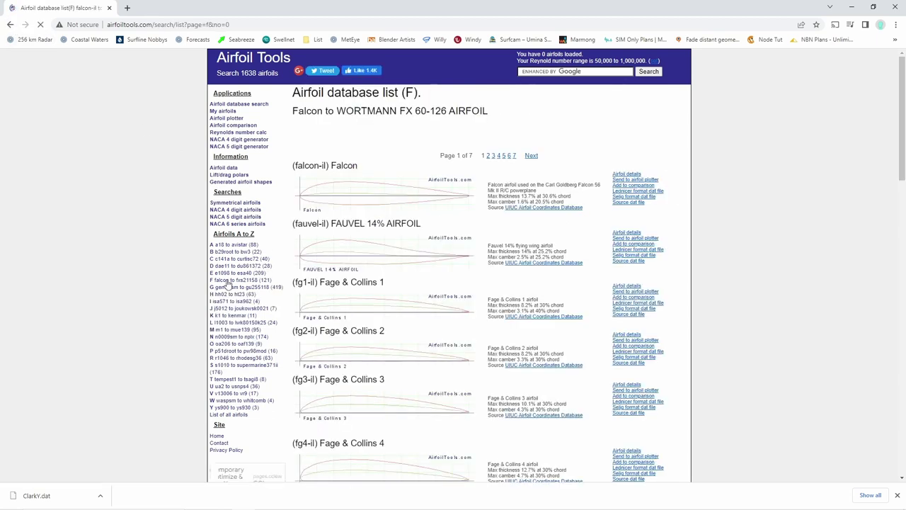
left_click(346, 185)
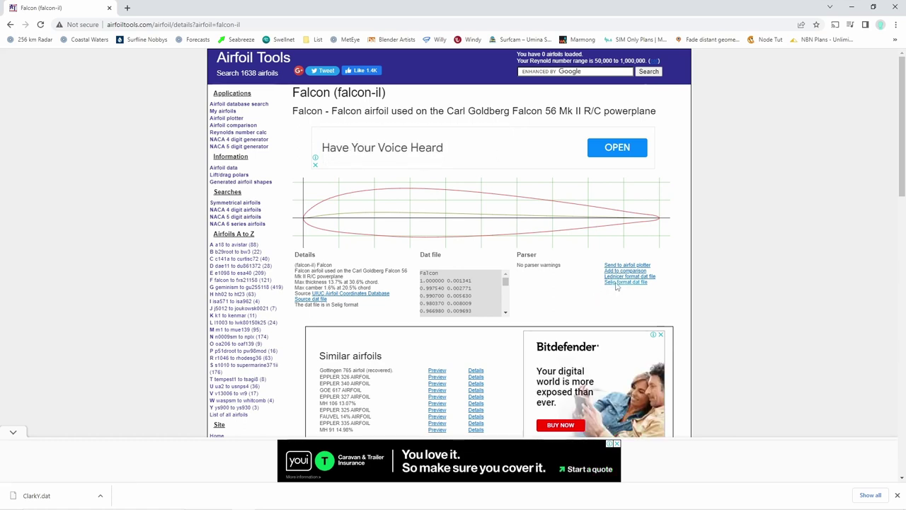
left_click(618, 283)
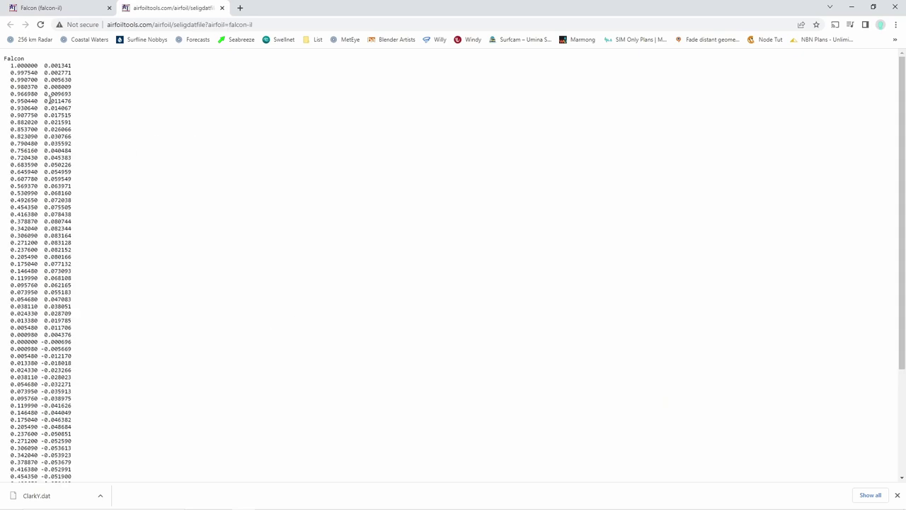
scroll(54, 176, "down", 3)
scroll(50, 187, "up", 3)
left_click_drag(10, 65, 39, 66)
scroll(81, 269, "down", 3)
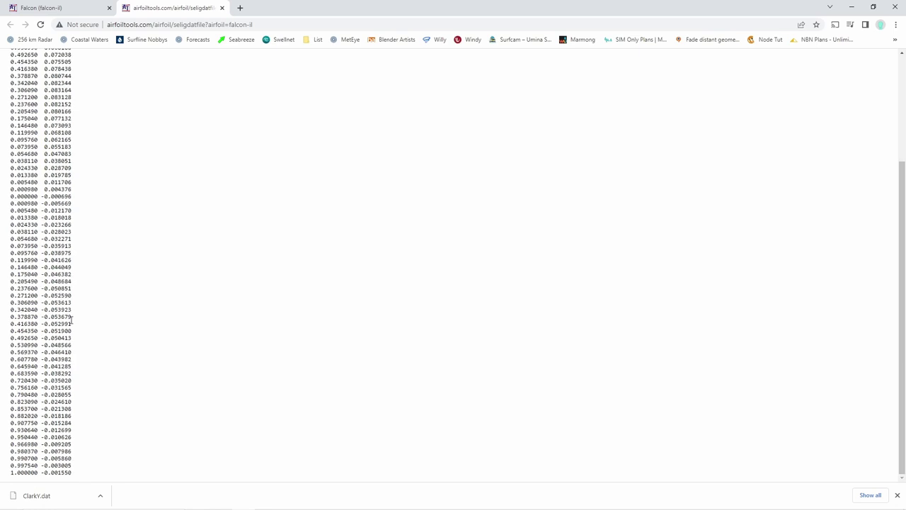
left_click(222, 7)
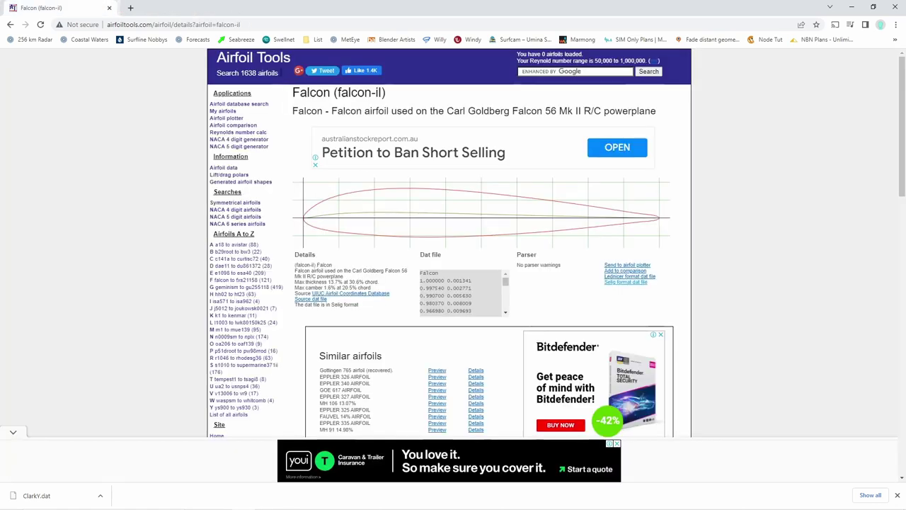
left_click(620, 277)
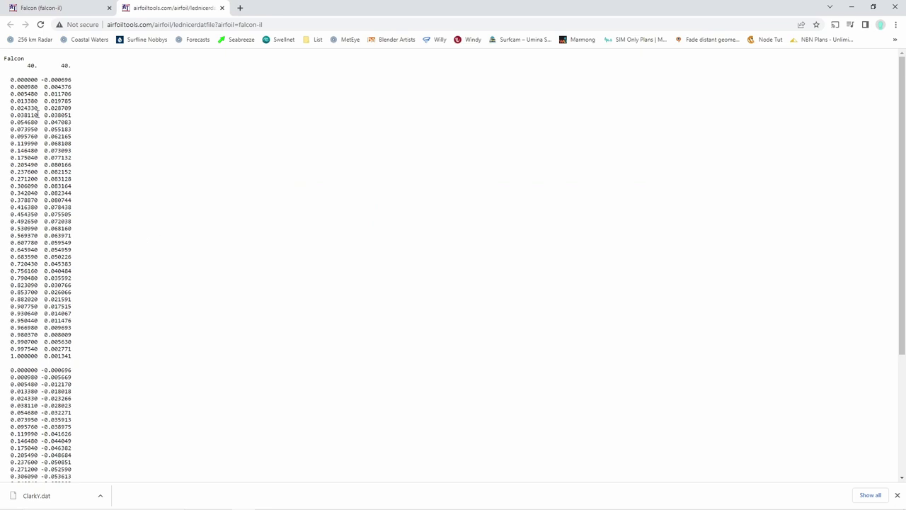
scroll(31, 210, "down", 4)
scroll(26, 212, "up", 4)
left_click(223, 8)
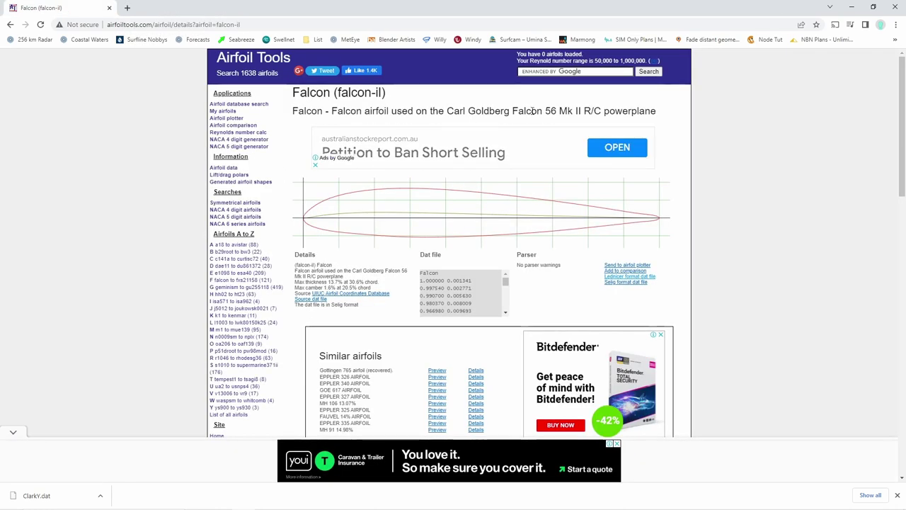
- Save the Selig-format dat file as Falcon.dat in 3dpPlaneDesign, then open a new tab
right_click(612, 285)
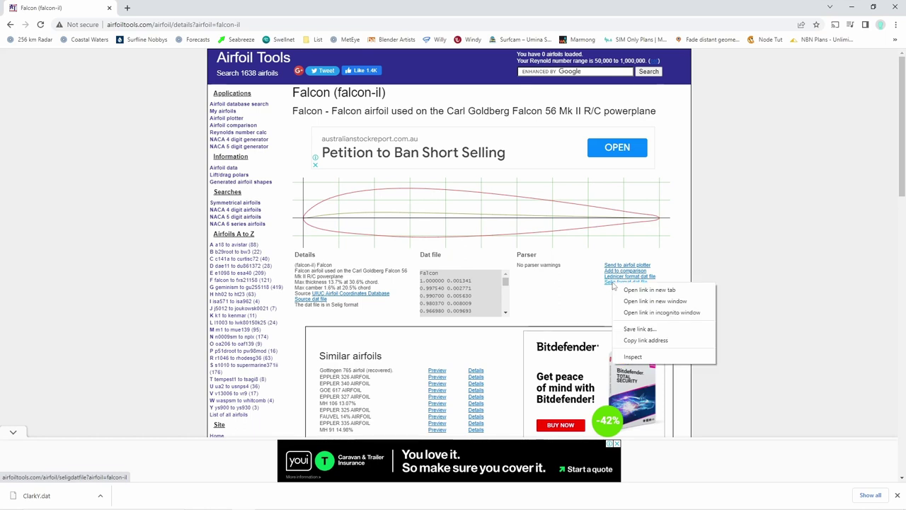
left_click(637, 328)
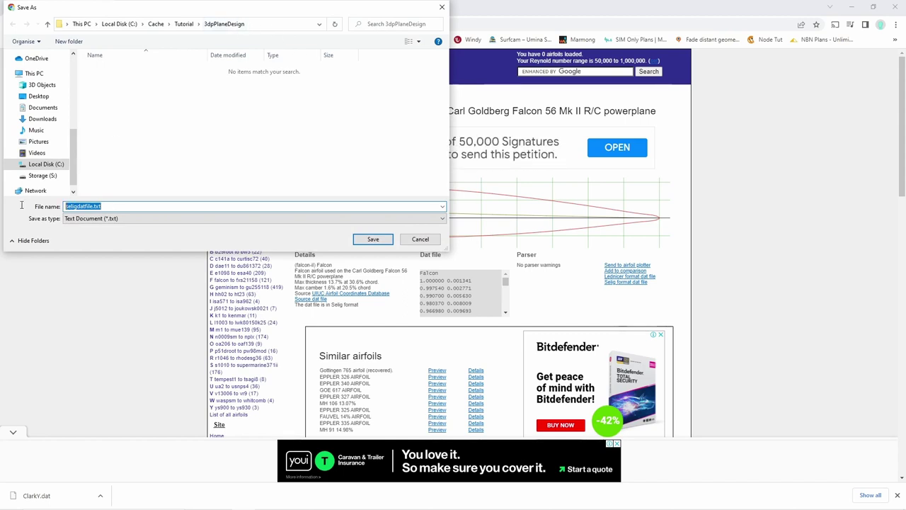
type("Falcon.dat")
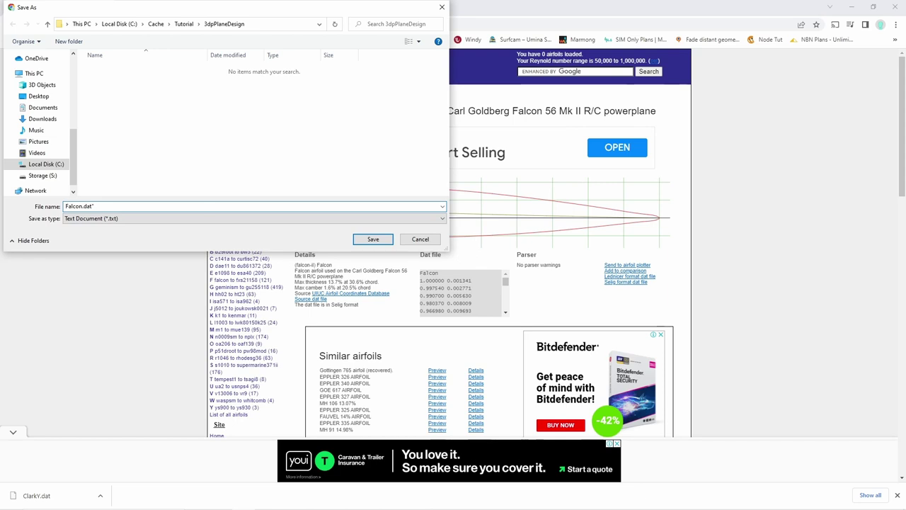
key("Return")
key("ctrl+t")
- Search Google for Blender airfoil import add-ons, skim the AirfoilToolsBeta GitHub README, and close it
left_click(148, 22)
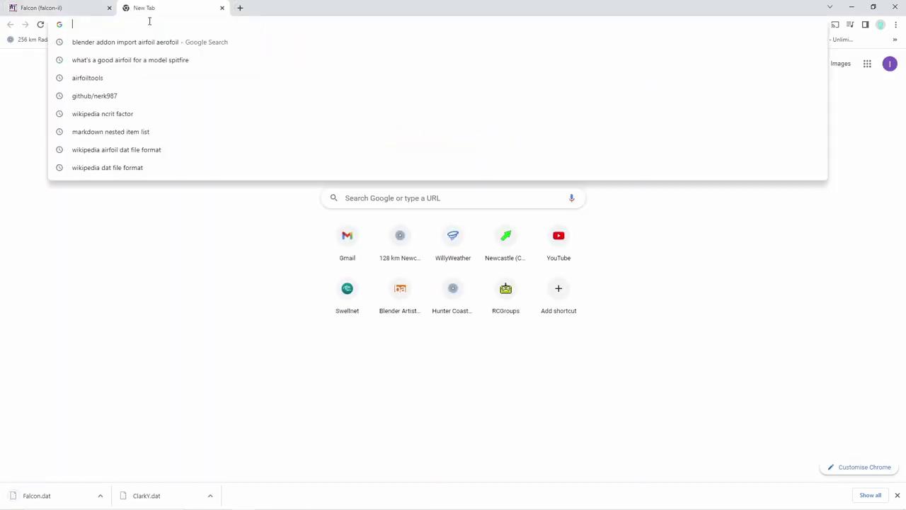
type("blender")
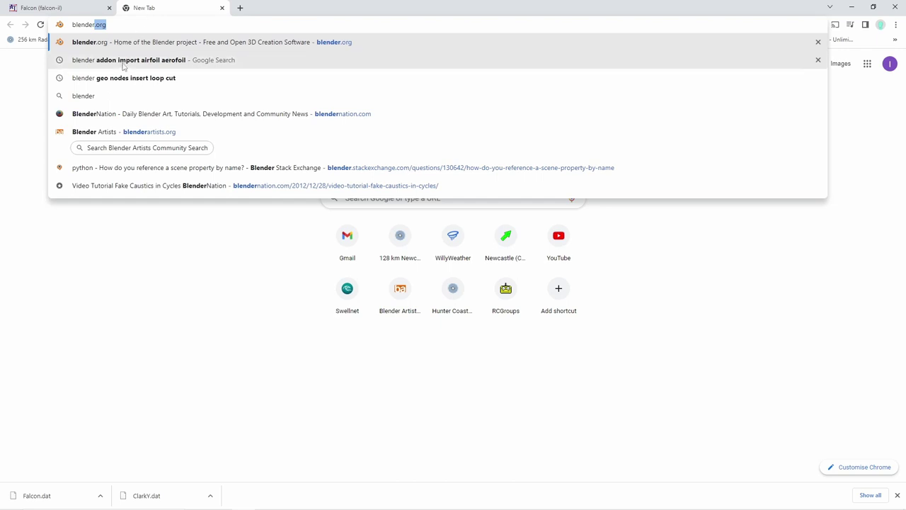
left_click(122, 61)
scroll(279, 263, "down", 3)
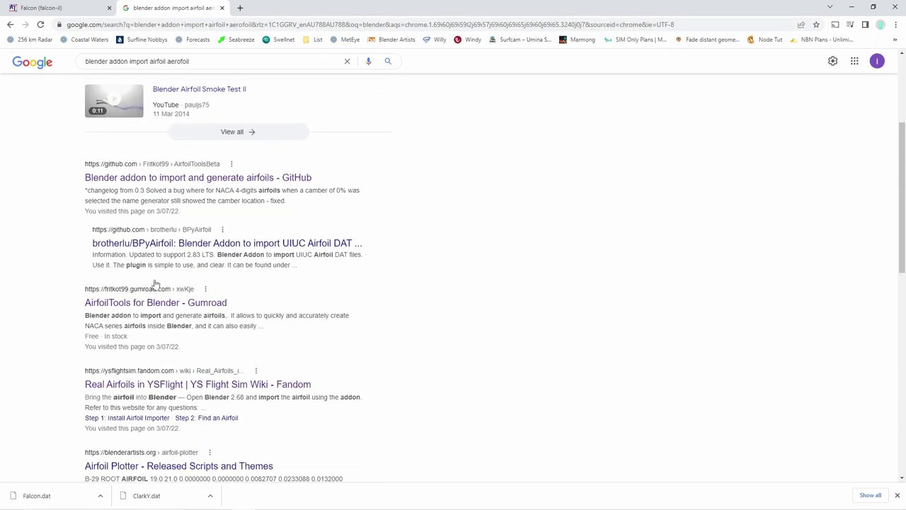
left_click(168, 179)
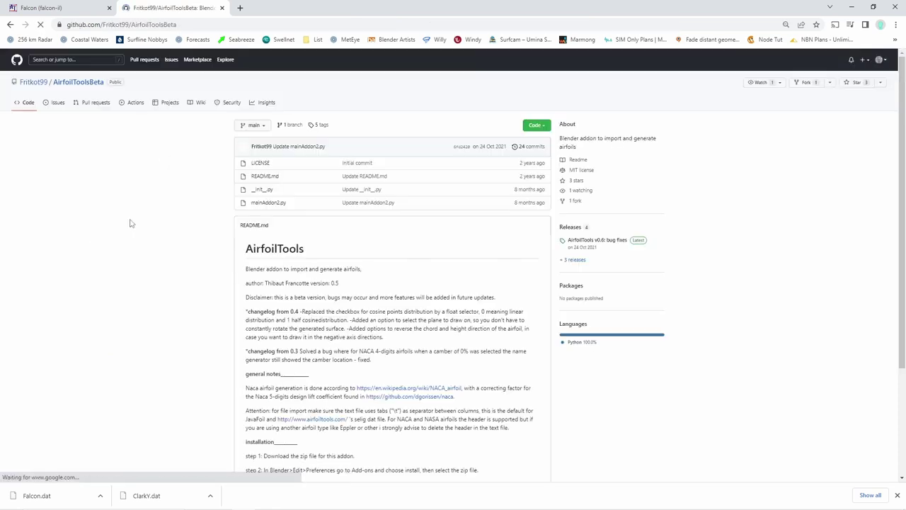
scroll(276, 268, "down", 2)
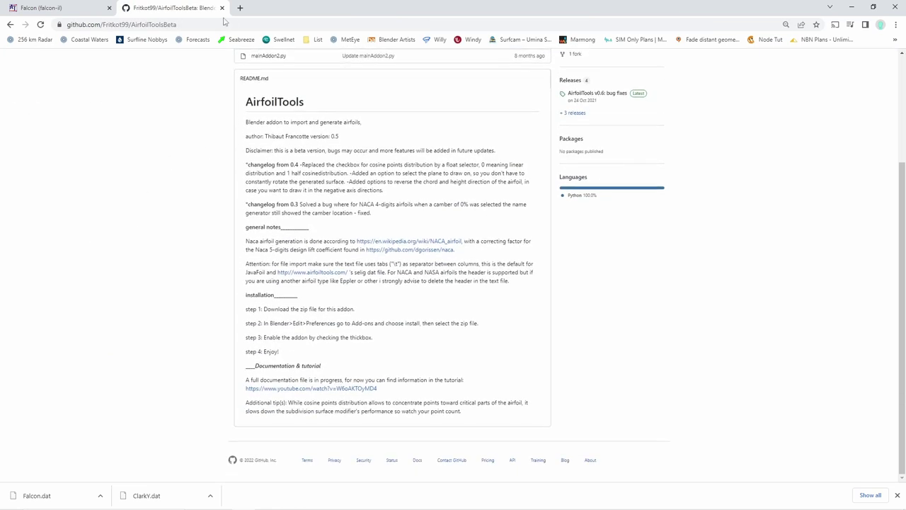
left_click(222, 7)
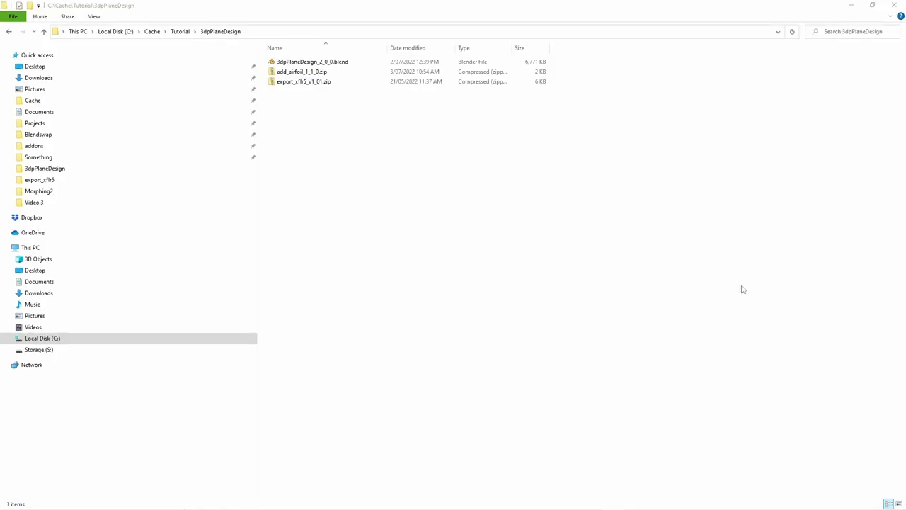
- Select add_airfoil_1_1_0.zip in the 3dpPlaneDesign folder, then return to a new browser tab
left_click(285, 73)
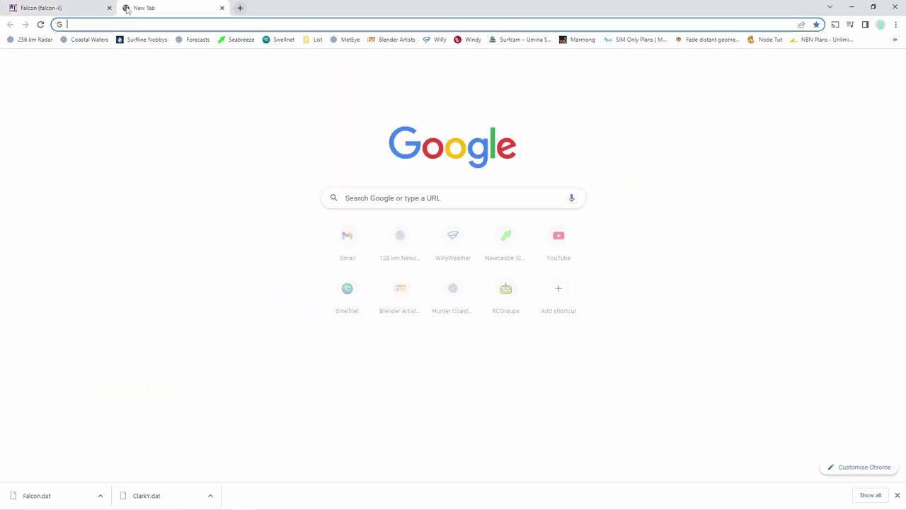
left_click(97, 24)
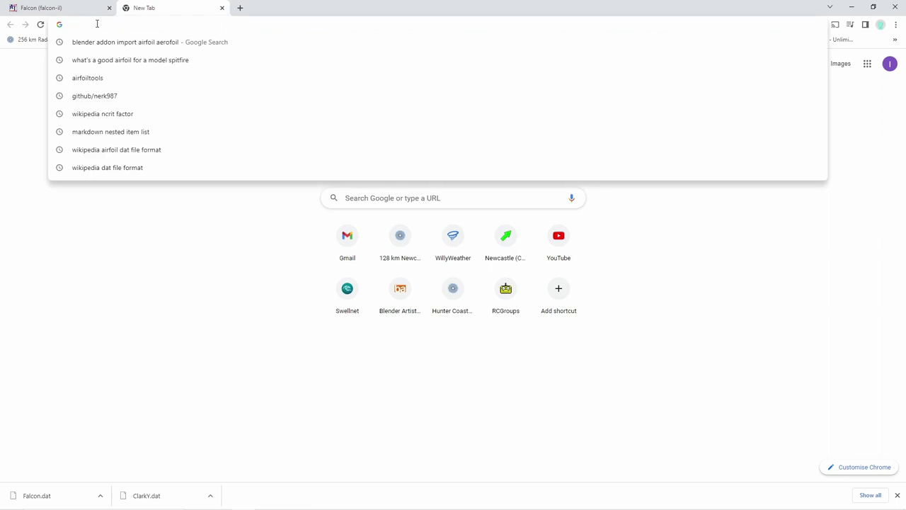
- Find user nerk987's add_airfoil GitHub repository and download add_airfoil_1_1_0.zip
type("nerk987")
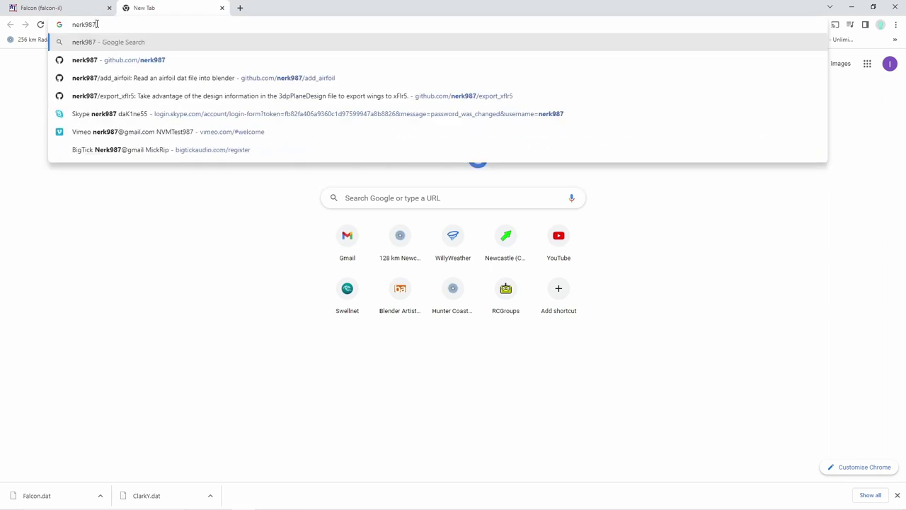
key("Return")
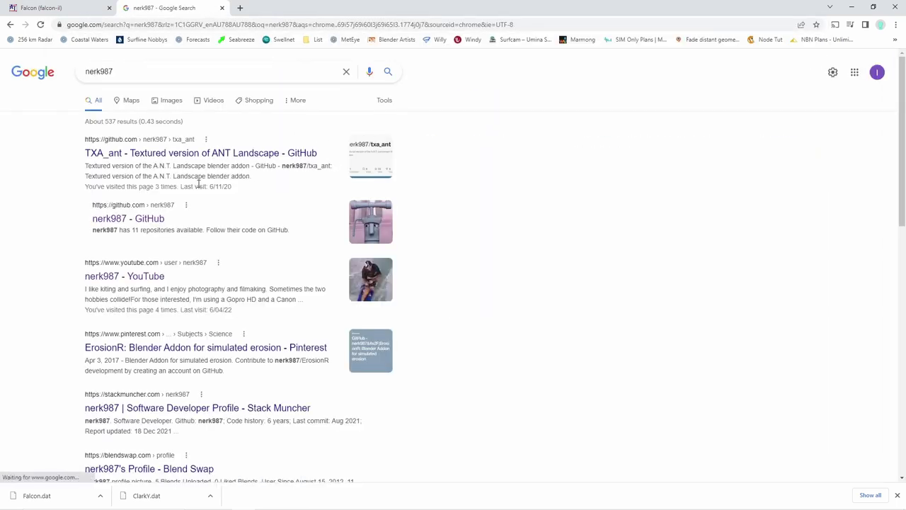
left_click(127, 220)
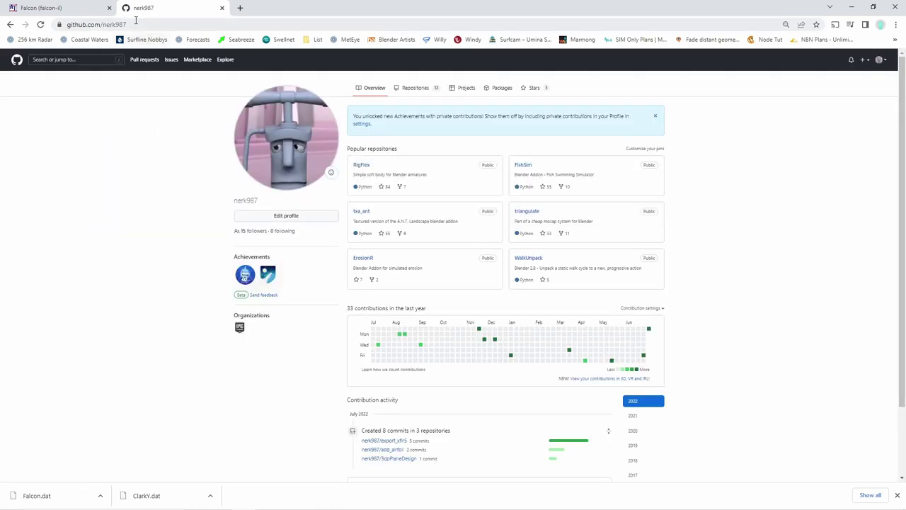
left_click(414, 89)
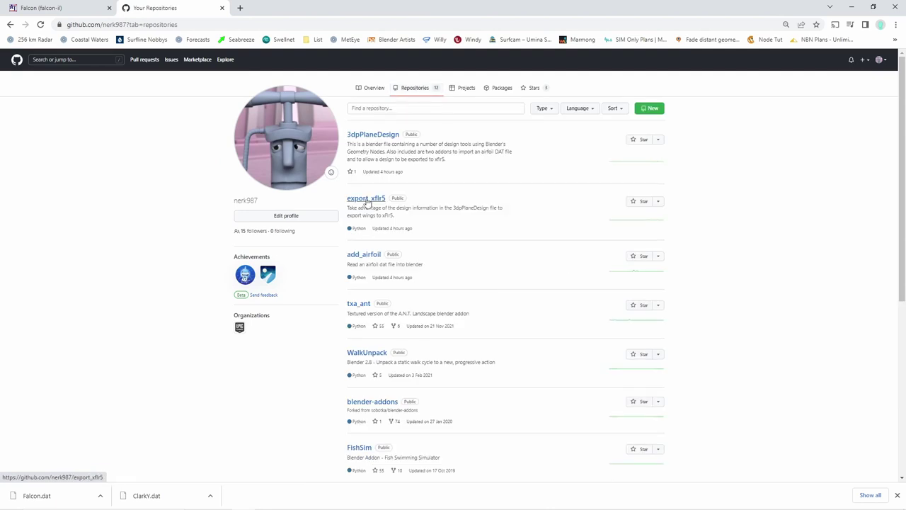
left_click(361, 255)
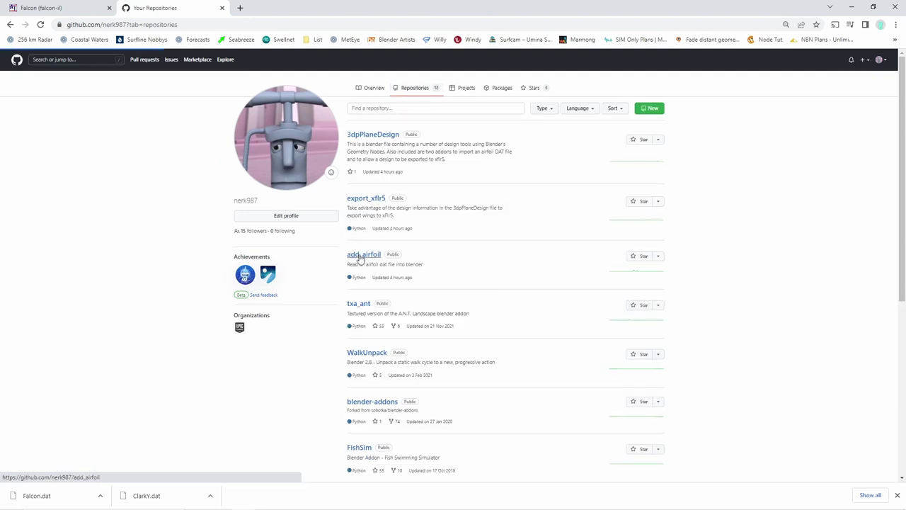
scroll(378, 223, "down", 1)
left_click(319, 204)
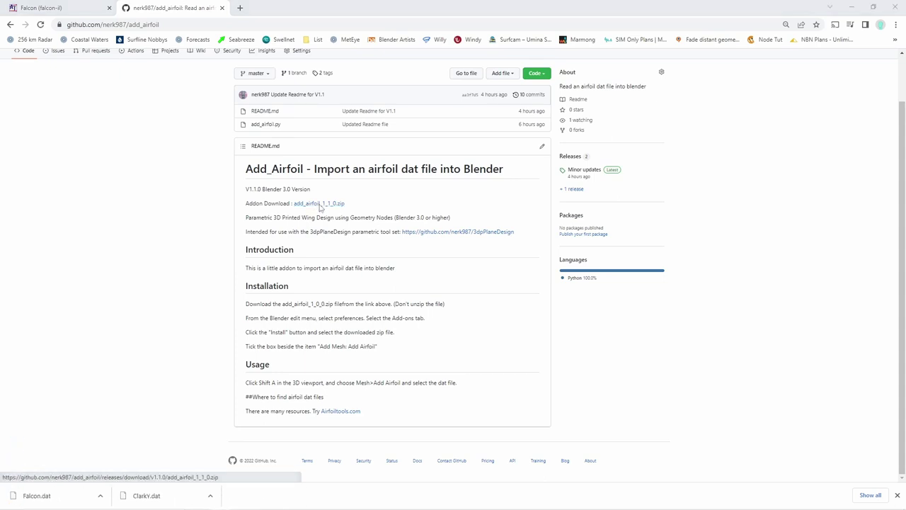
- Check the Downloads folder for the zip and launch Blender from the taskbar
left_click(112, 31)
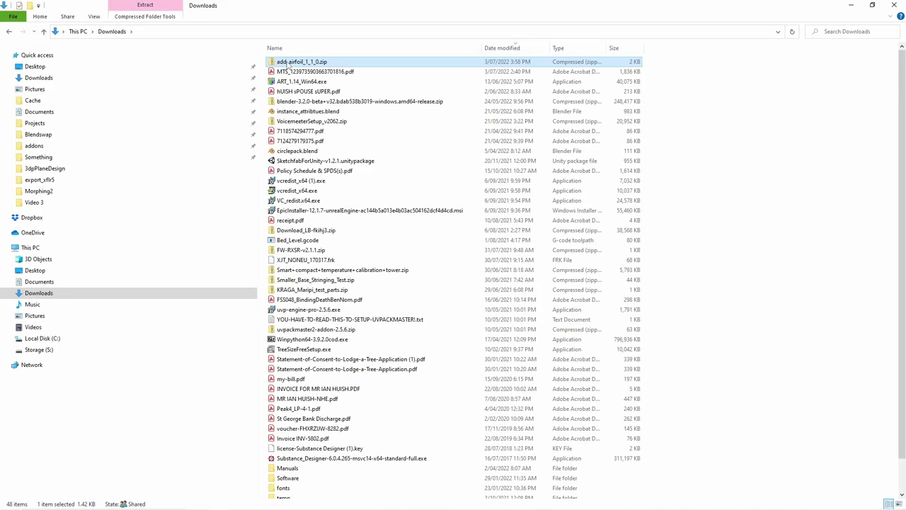
left_click(212, 100)
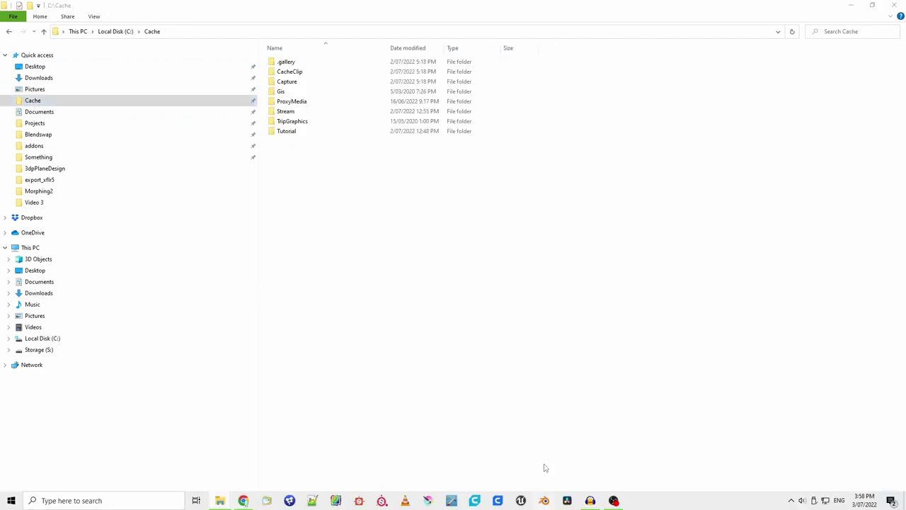
left_click(544, 501)
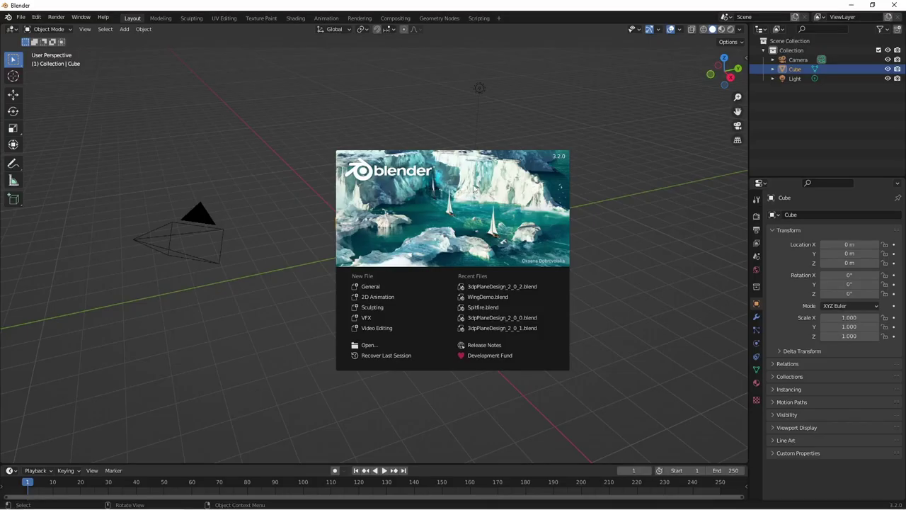
- Install add_airfoil_1_1_0.zip from Tutorial/3dpPlaneDesign via Preferences Add-ons and enable Add Mesh: Add Airfoil
left_click(370, 129)
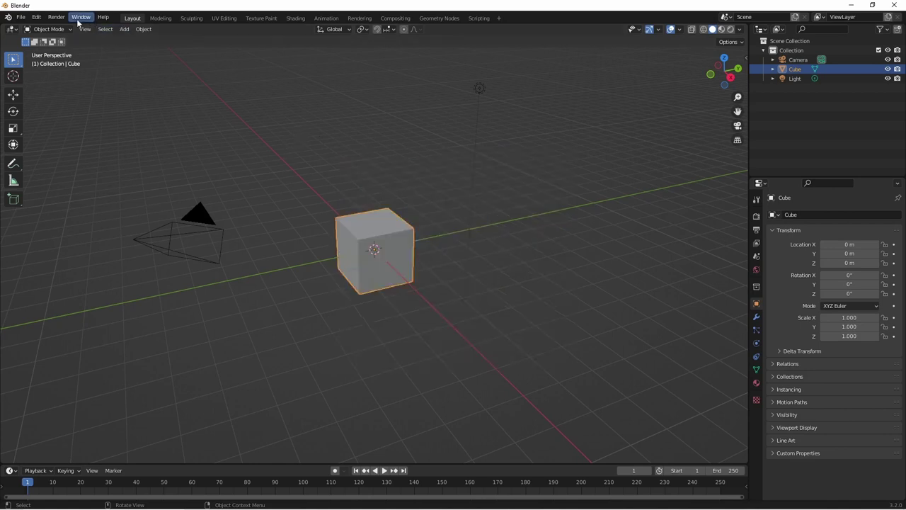
left_click(36, 17)
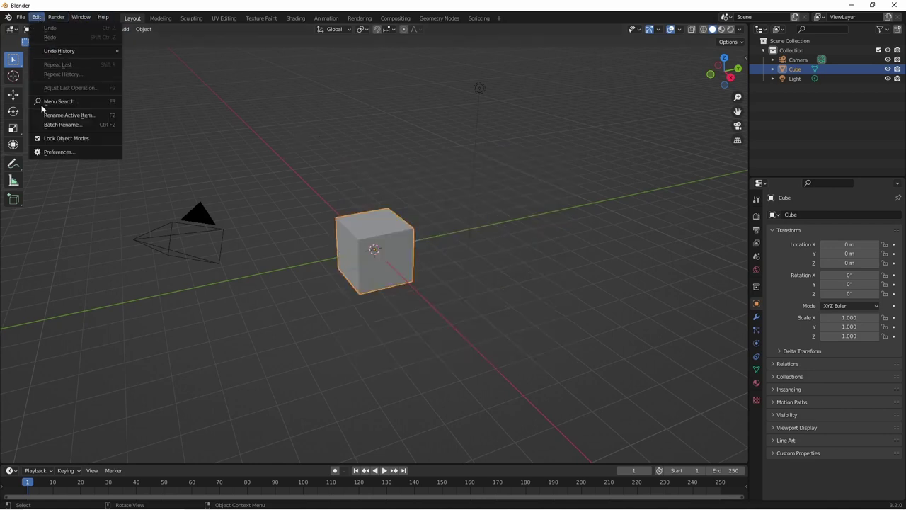
left_click(59, 152)
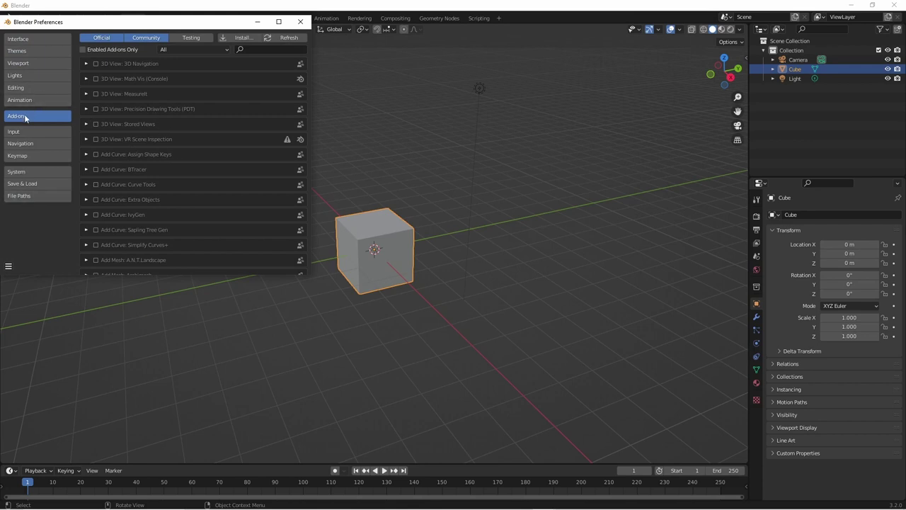
left_click(239, 38)
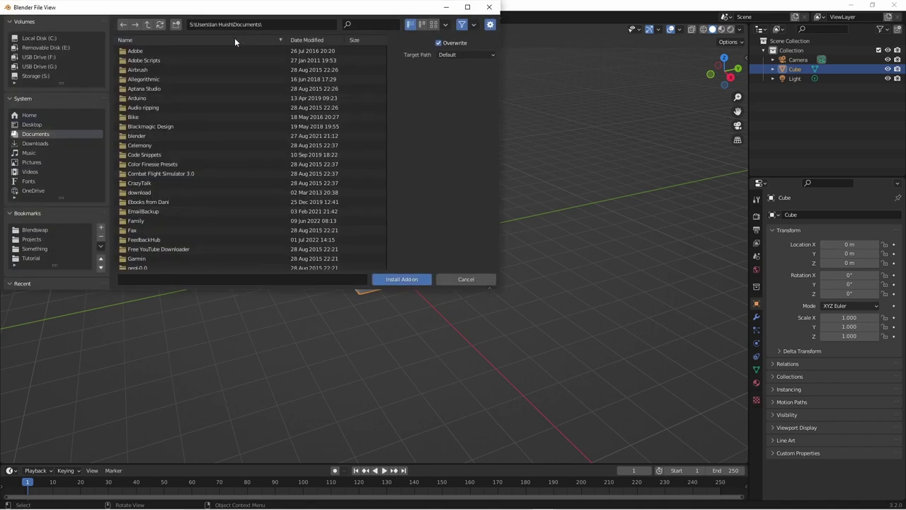
left_click(34, 257)
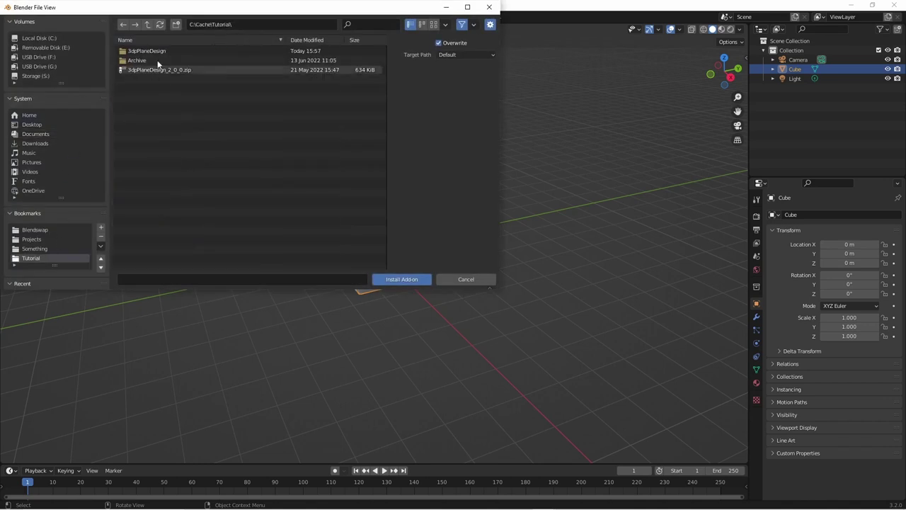
left_click(151, 54)
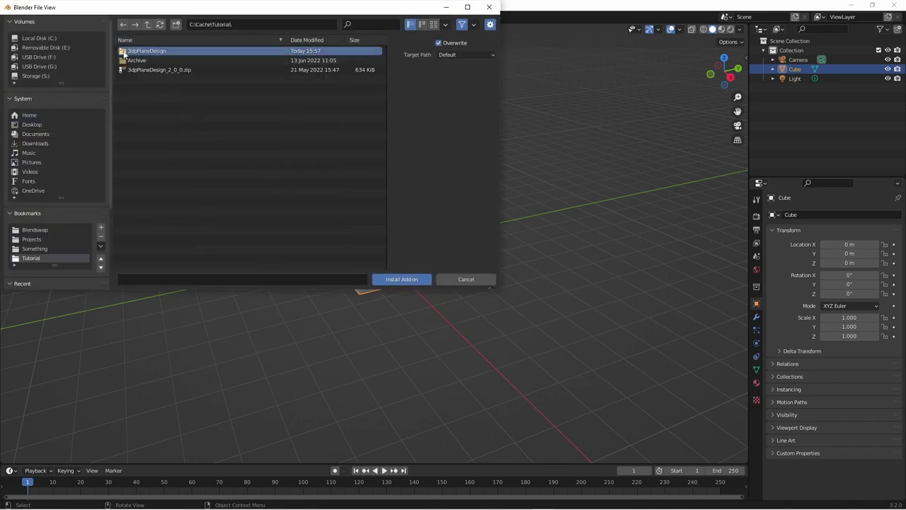
double_click(152, 51)
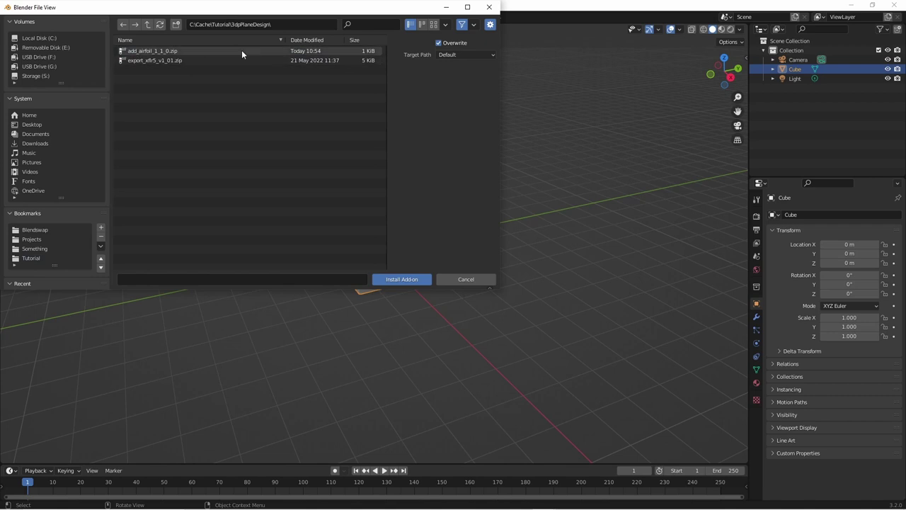
left_click(138, 52)
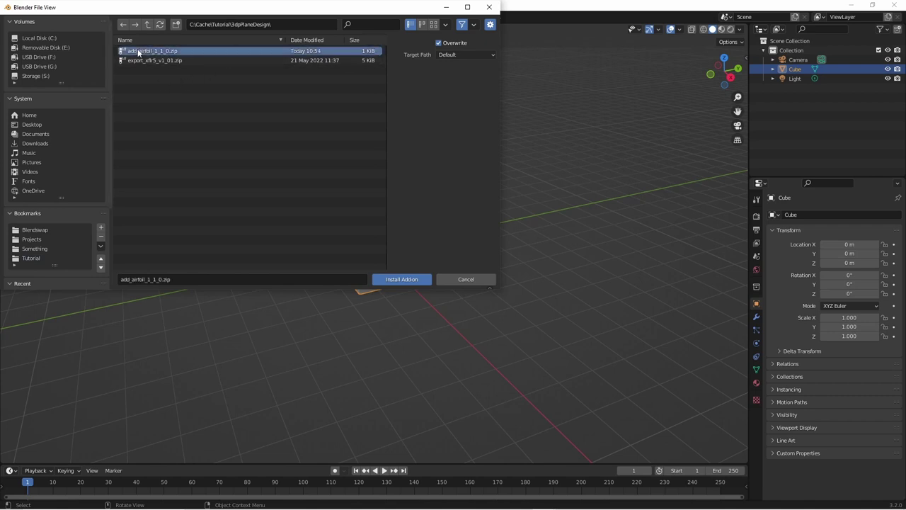
left_click(399, 279)
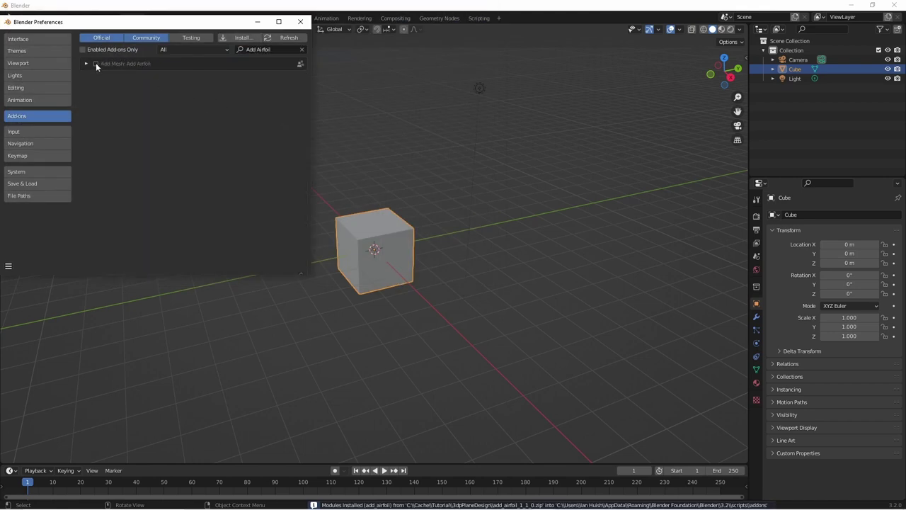
left_click(95, 63)
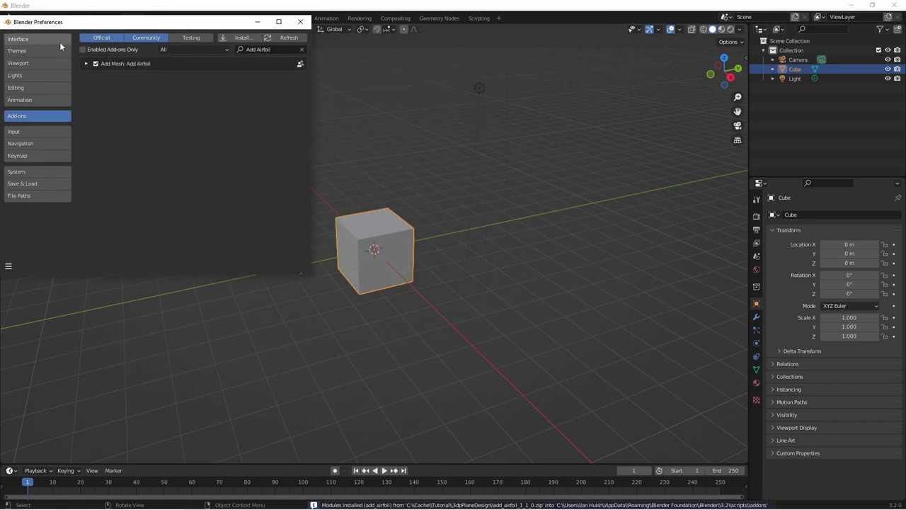
- Close Preferences and delete the default camera, cube and light
left_click(300, 22)
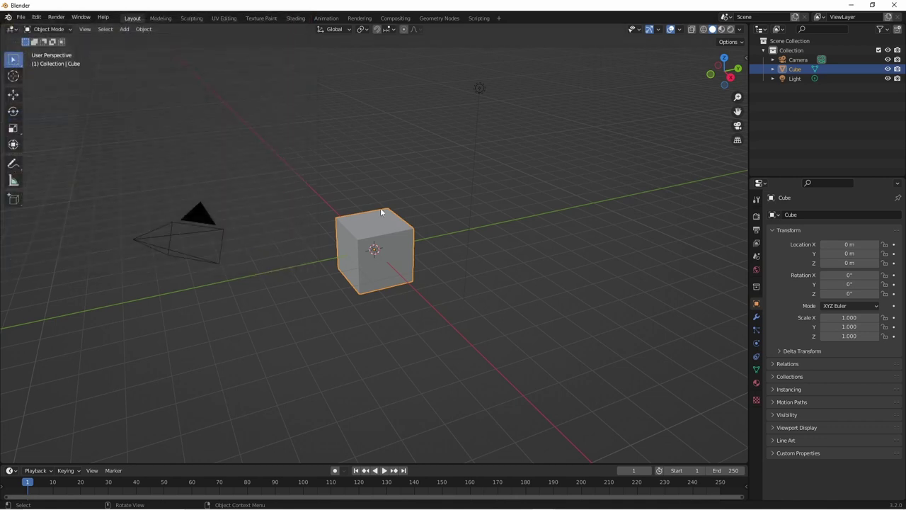
key("a")
key("x")
left_click(417, 228)
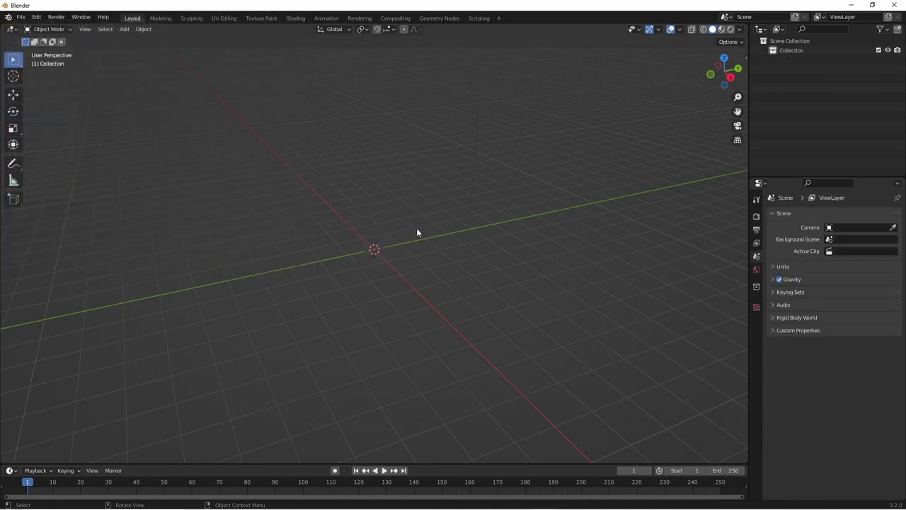
- Import Tutorial/3dpPlaneDesign/Falcon.dat with Add > Mesh > Add Airfoil
left_click(123, 29)
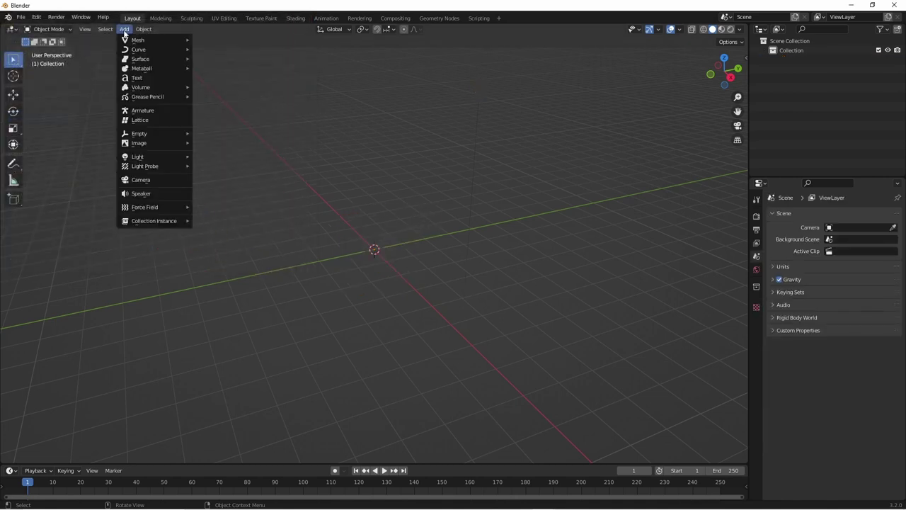
mouse_move(131, 42)
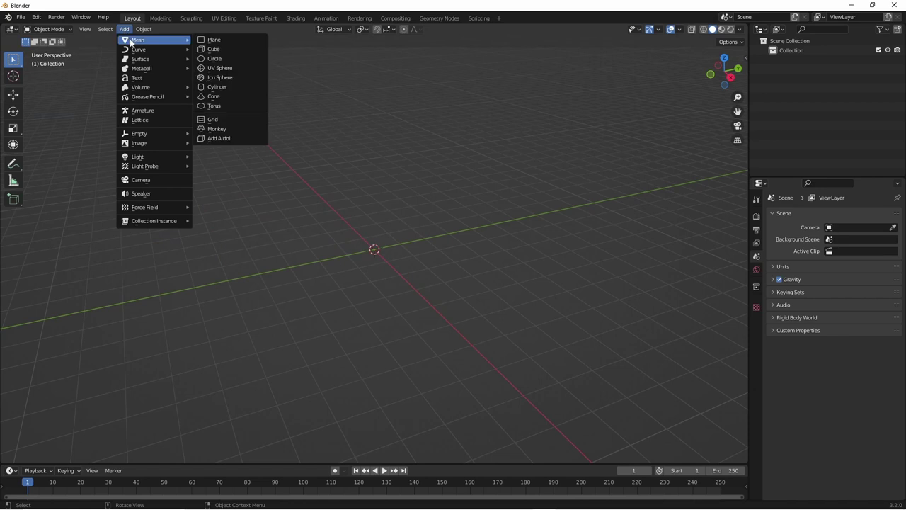
left_click(214, 138)
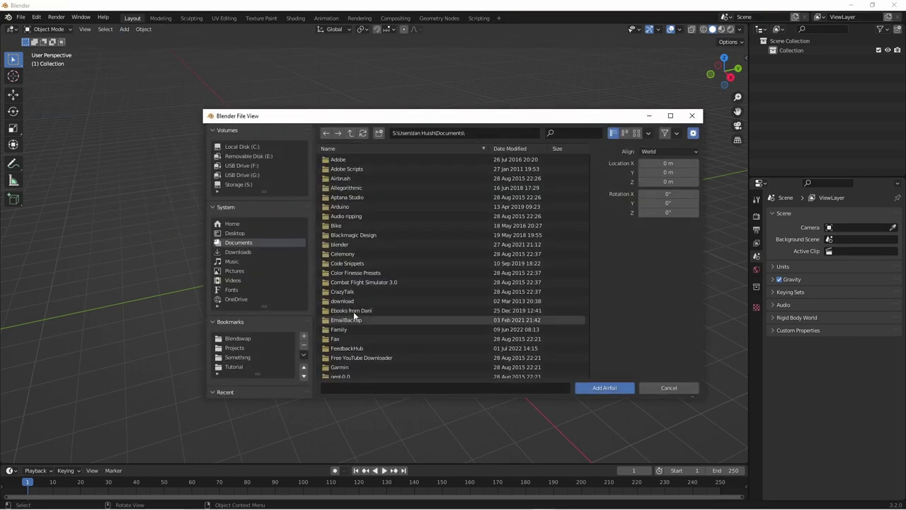
left_click(225, 367)
double_click(346, 163)
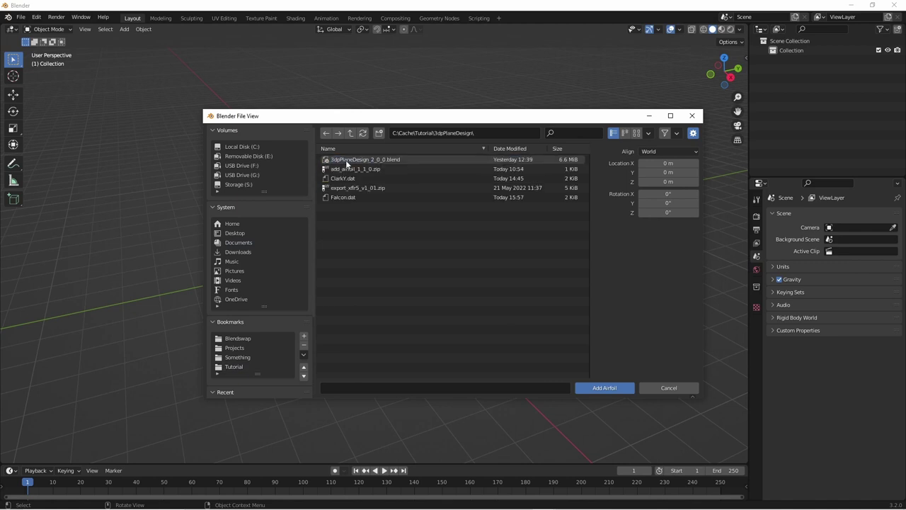
double_click(345, 197)
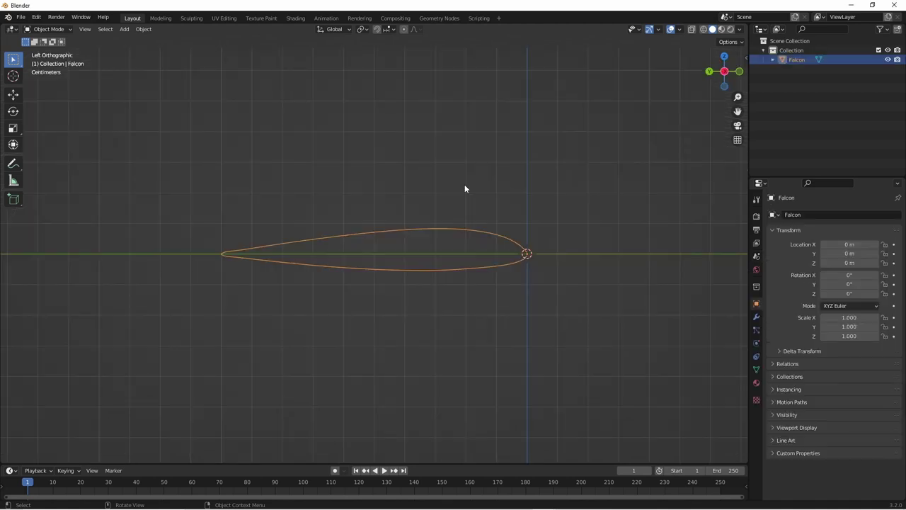
scroll(475, 212, "up", 3)
key("Tab")
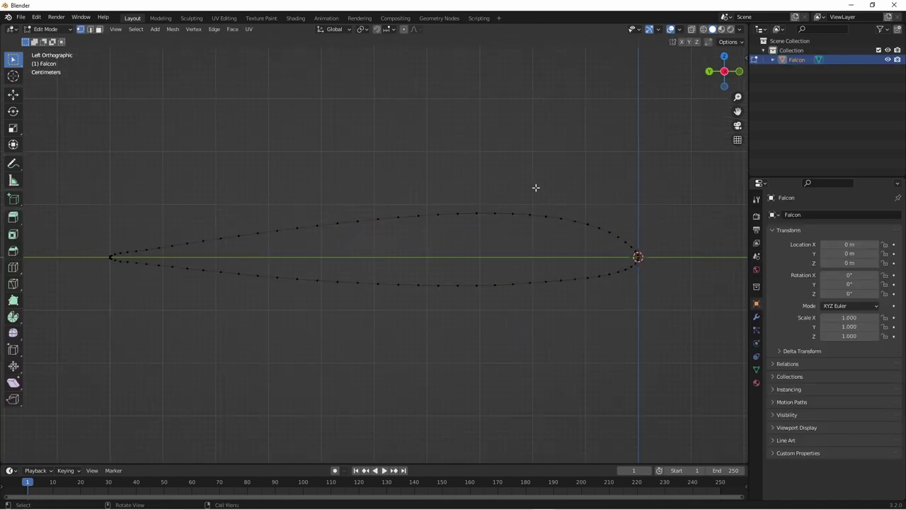
key("Tab")
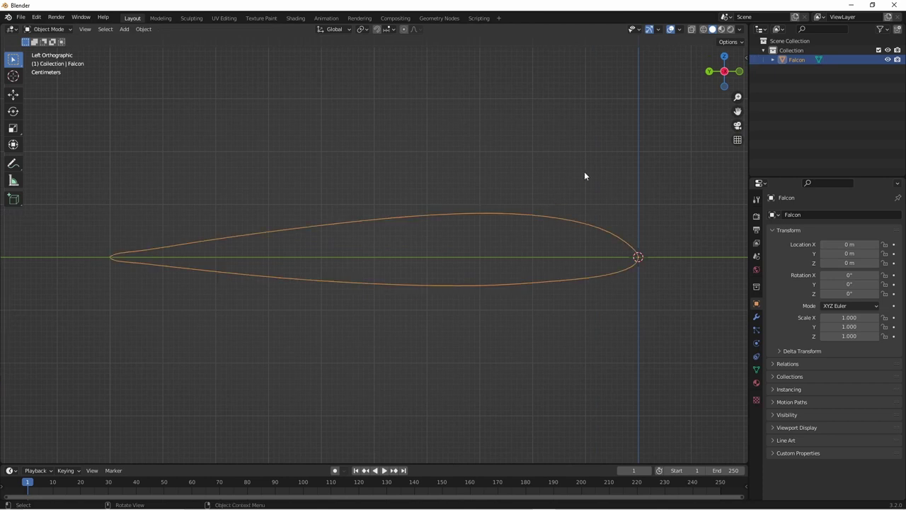
left_click(744, 60)
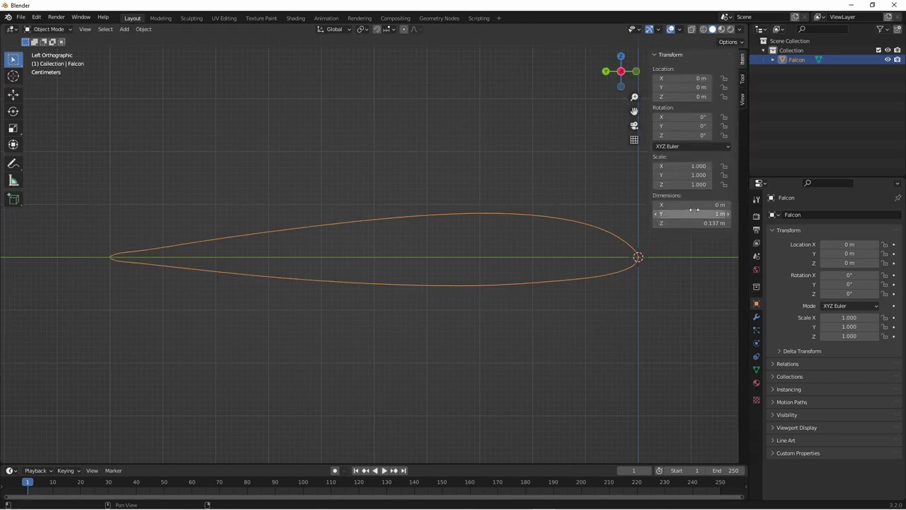
key("Tab")
key("Tab")
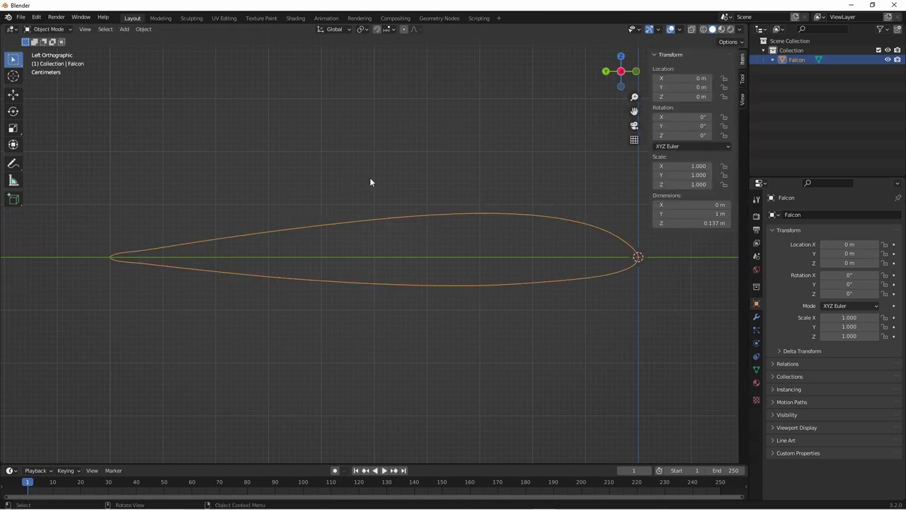
middle_click_drag(412, 201, 376, 196)
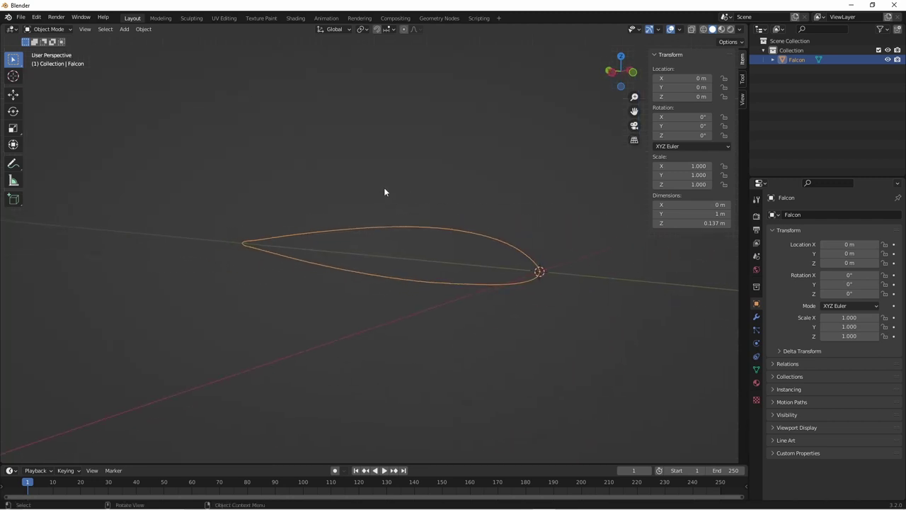
left_click(813, 214)
key("Return")
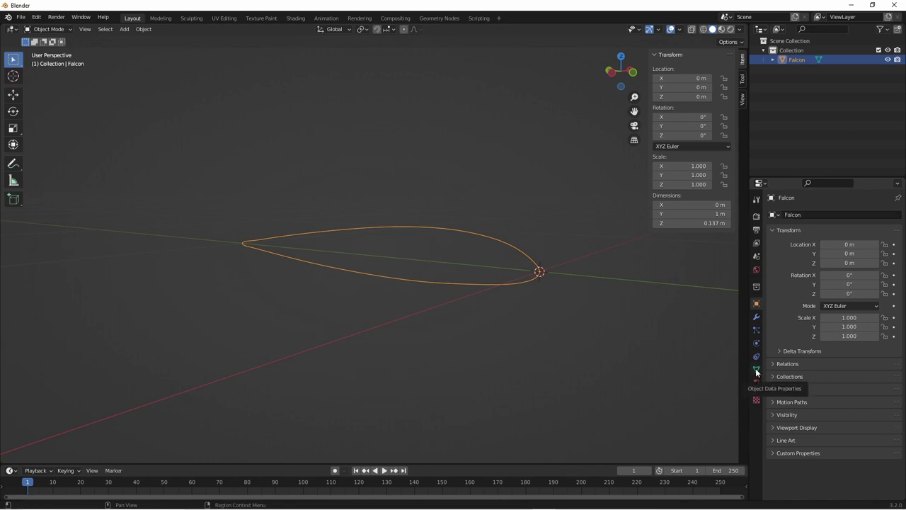
left_click(756, 370)
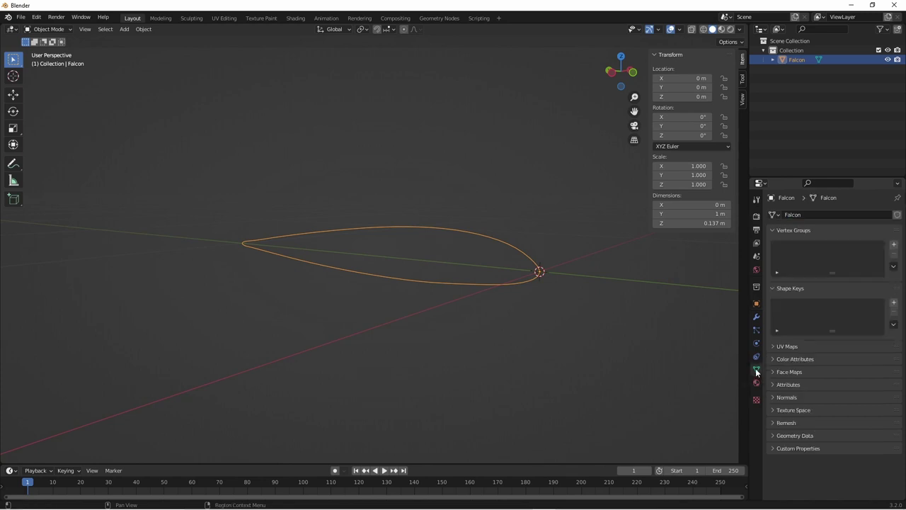
- View the Falcon object's mesh list (Cube and Falcon) and close it unchanged
left_click(776, 214)
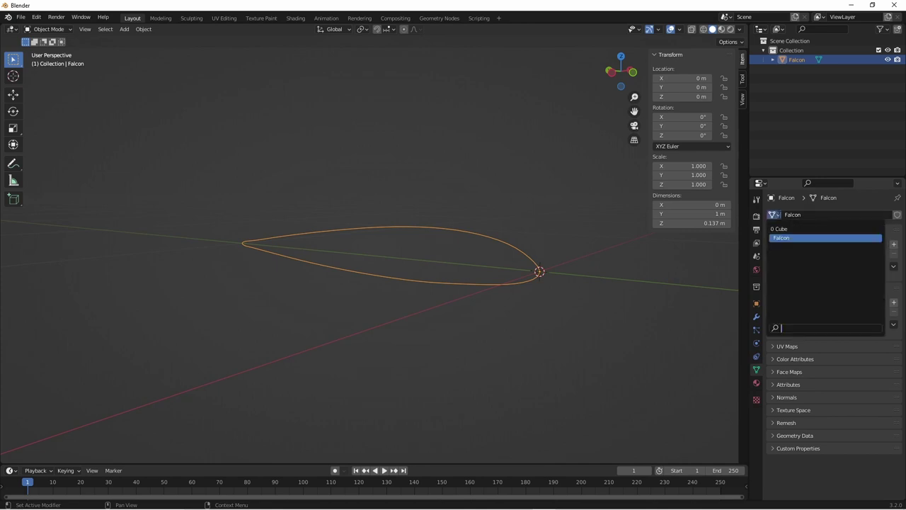
left_click(779, 214)
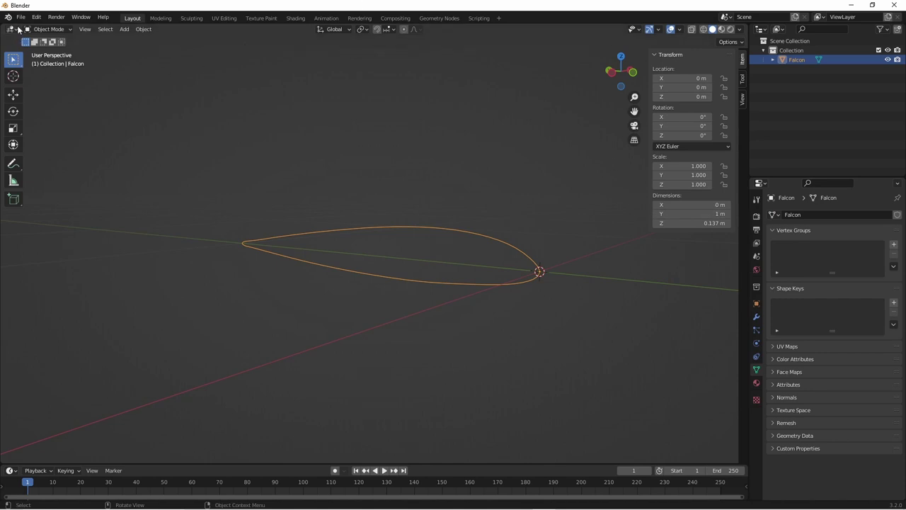
- Open 3dpPlaneDesign_2_0_2.blend from Open Recent, choosing Don't Save for the untitled scene
left_click(21, 18)
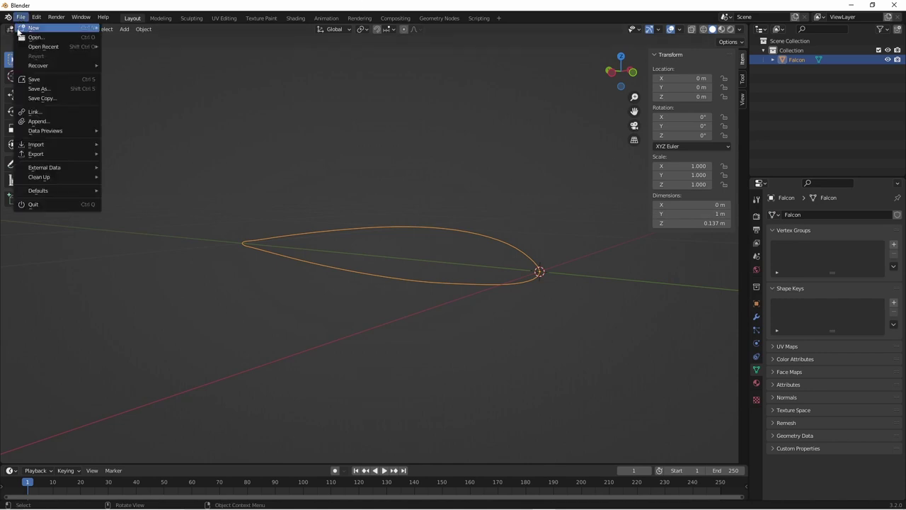
mouse_move(36, 48)
left_click(122, 47)
key("Escape")
left_click(21, 17)
mouse_move(35, 48)
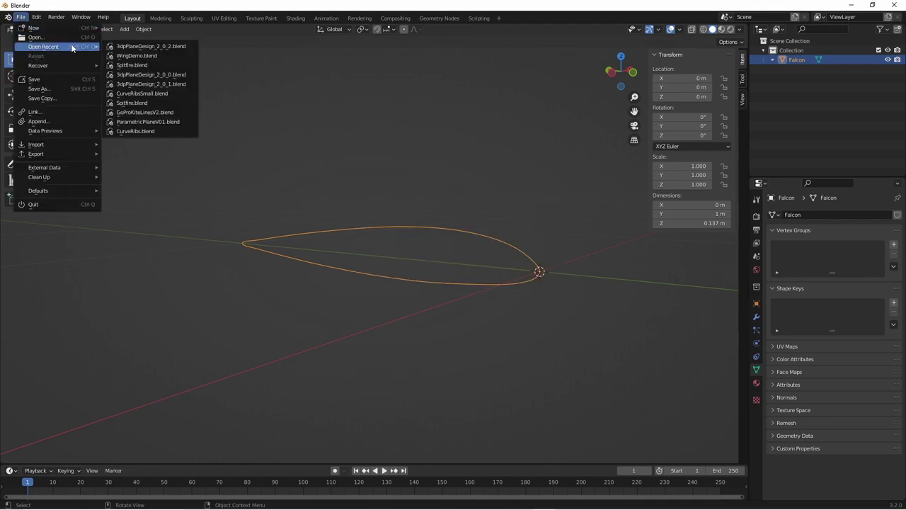
left_click(121, 47)
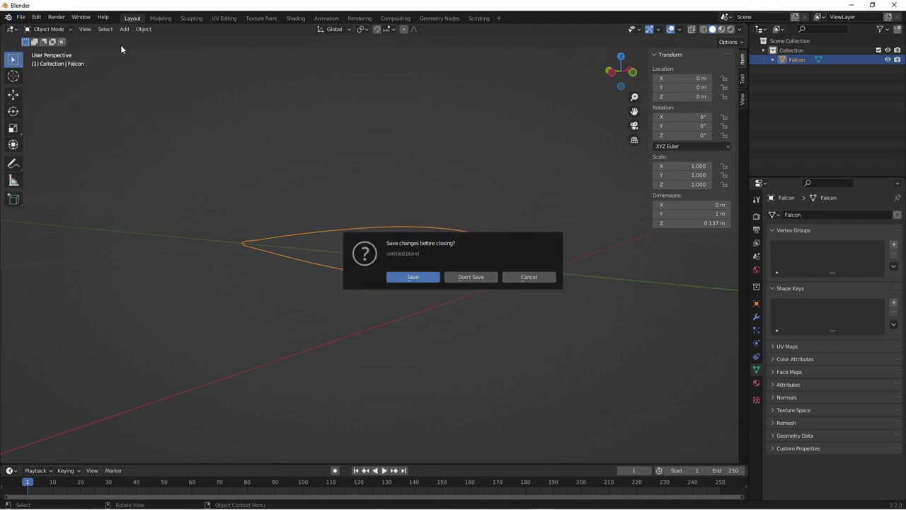
left_click(472, 278)
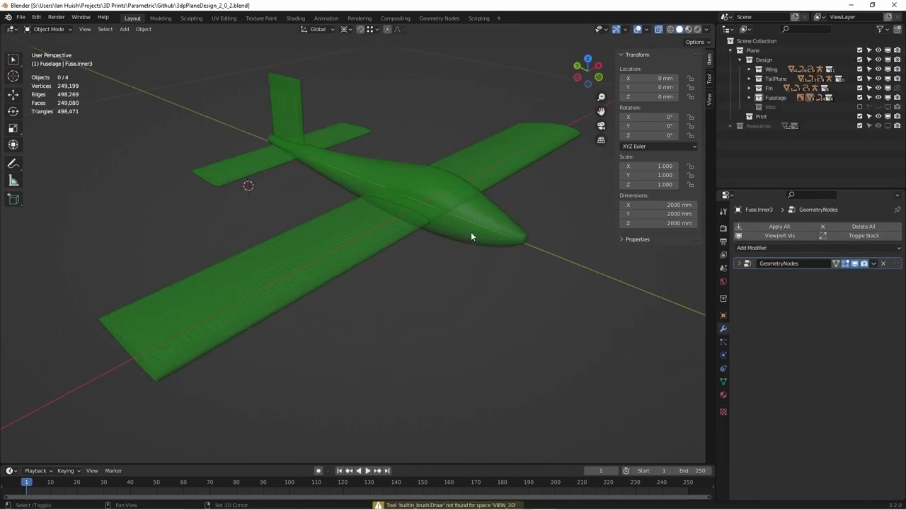
- Import Falcon.dat from Tutorial/3dpPlaneDesign into the plane project with Add Airfoil
key("shift+a")
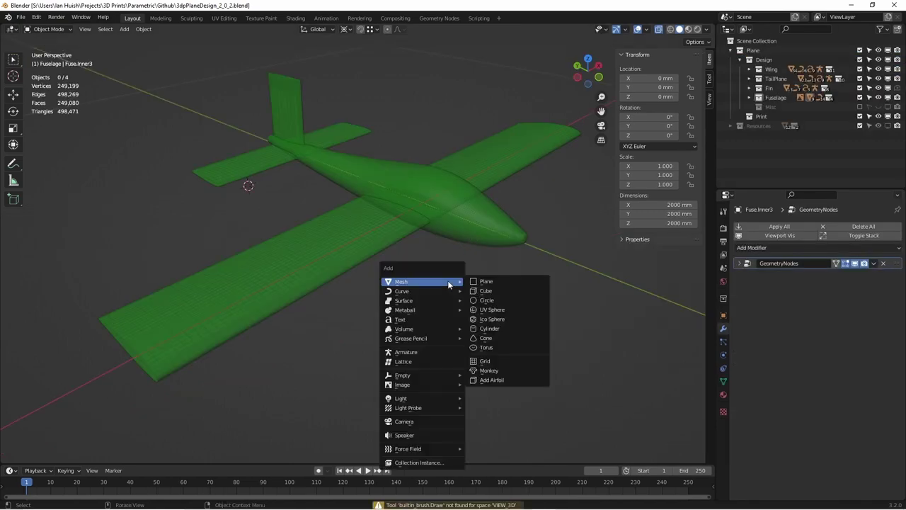
left_click(487, 377)
left_click(234, 366)
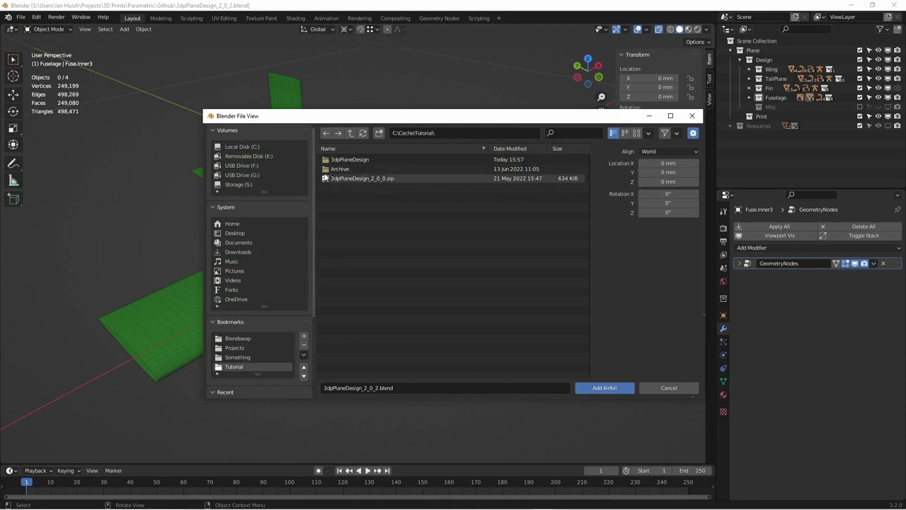
double_click(344, 159)
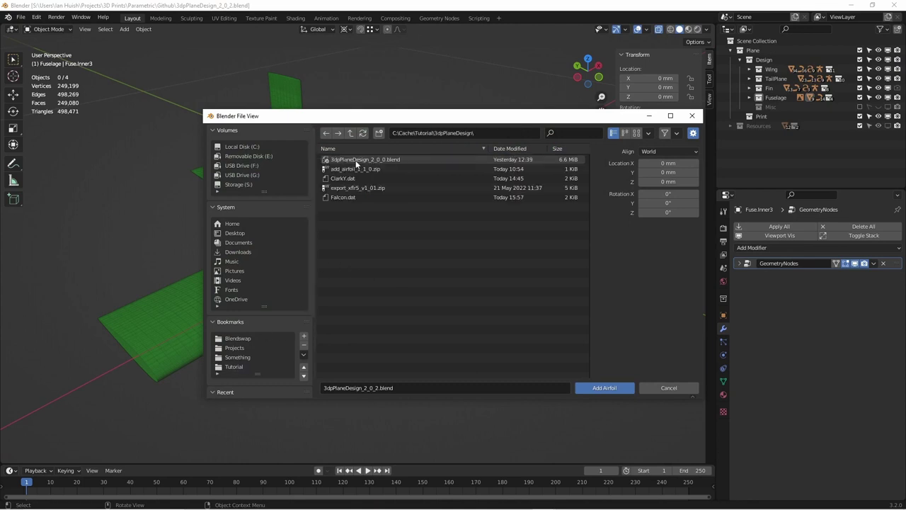
left_click(342, 197)
double_click(342, 198)
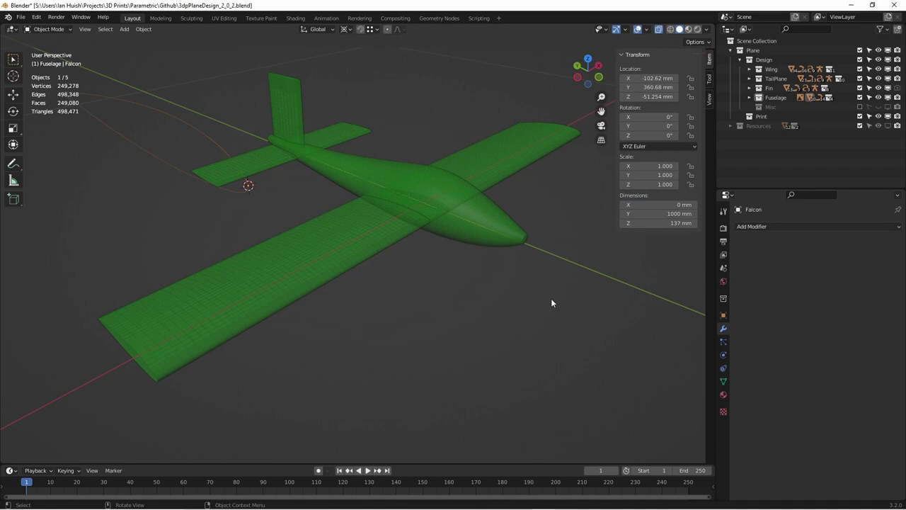
- Move Falcon into the Resources > Airfoils.001 collection and shift it along X to 1142.6 mm
key("m")
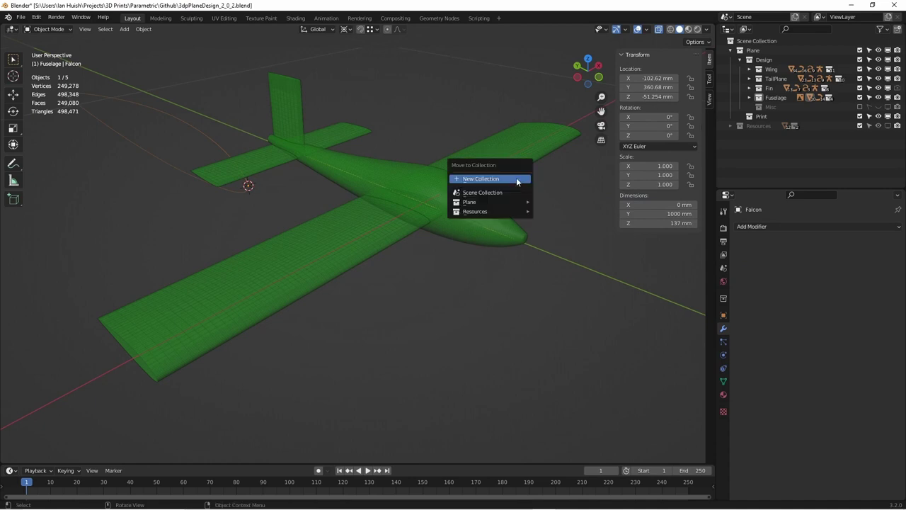
mouse_move(499, 201)
left_click(567, 224)
scroll(258, 188, "down", 3)
left_click_drag(258, 188, 517, 226)
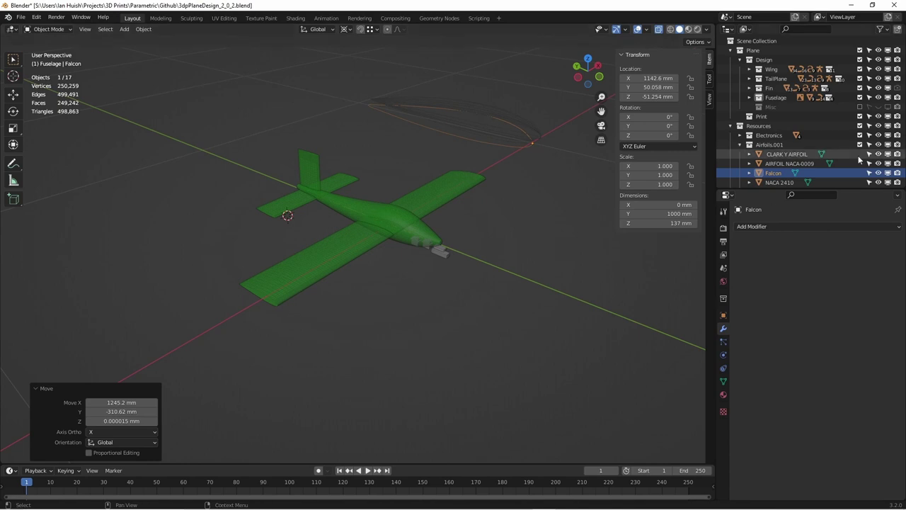
- Hide the Resources collection and select RootAirfoil under Wing > Shell > Airfoils
left_click(878, 125)
left_click(749, 68)
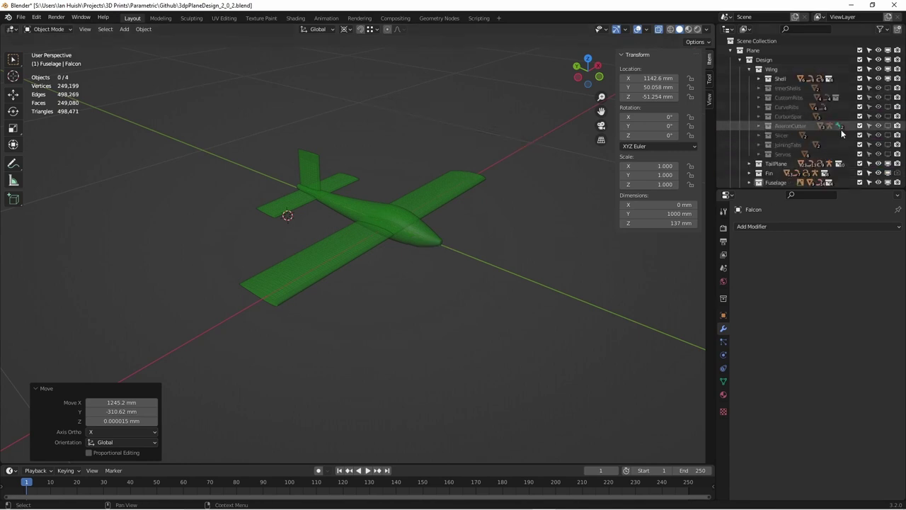
left_click(759, 78)
left_click(768, 107)
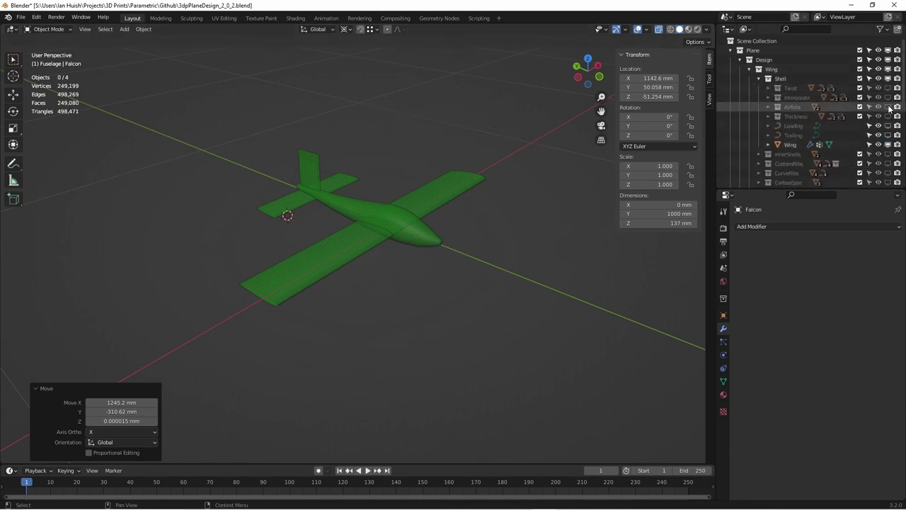
left_click(805, 116)
- Replace RootAirfoil's mesh data with the Falcon airfoil mesh
left_click(722, 381)
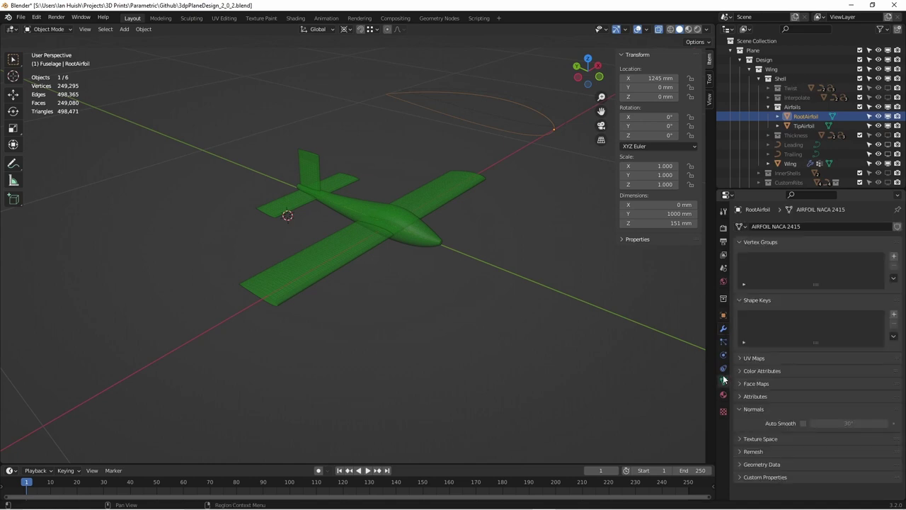
left_click(741, 226)
type("fa")
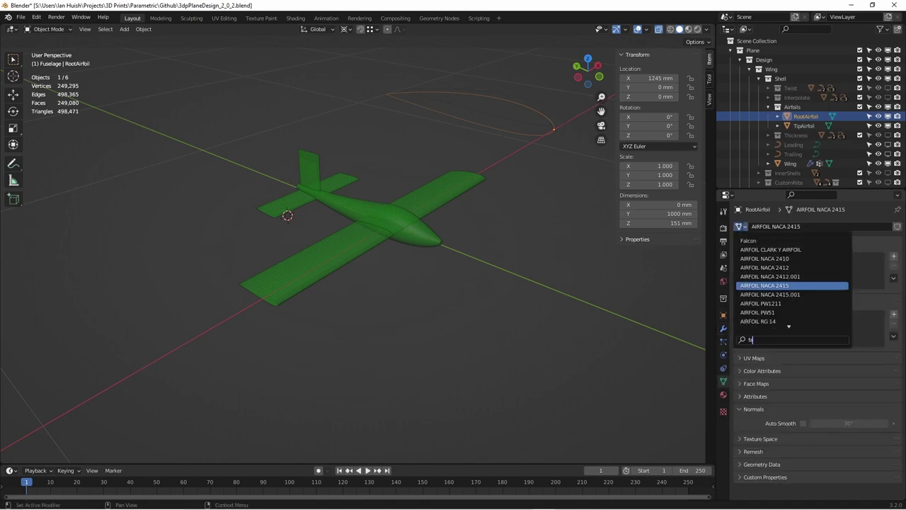
left_click(757, 242)
- Inspect the Falcon-rooted wing from the side and obliquely, then quit Blender with Ctrl+Q
middle_click_drag(515, 133, 529, 106)
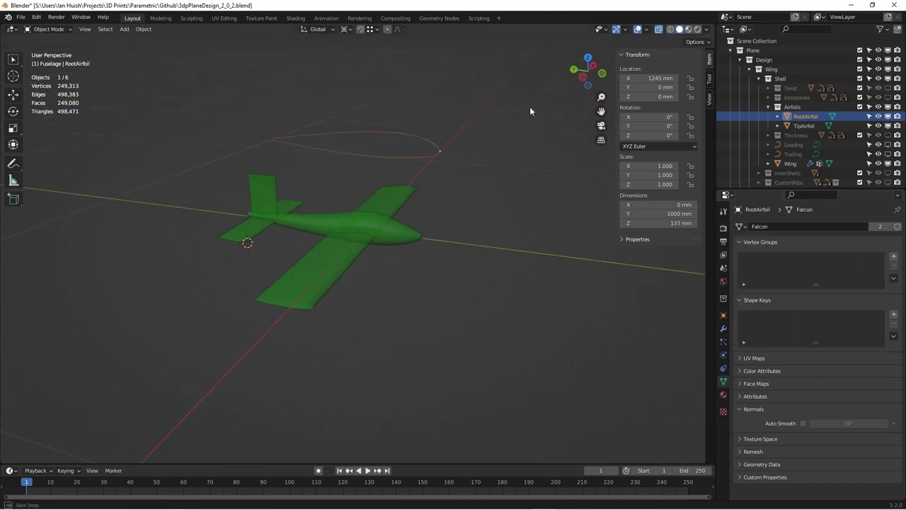
key("ctrl+KP_3")
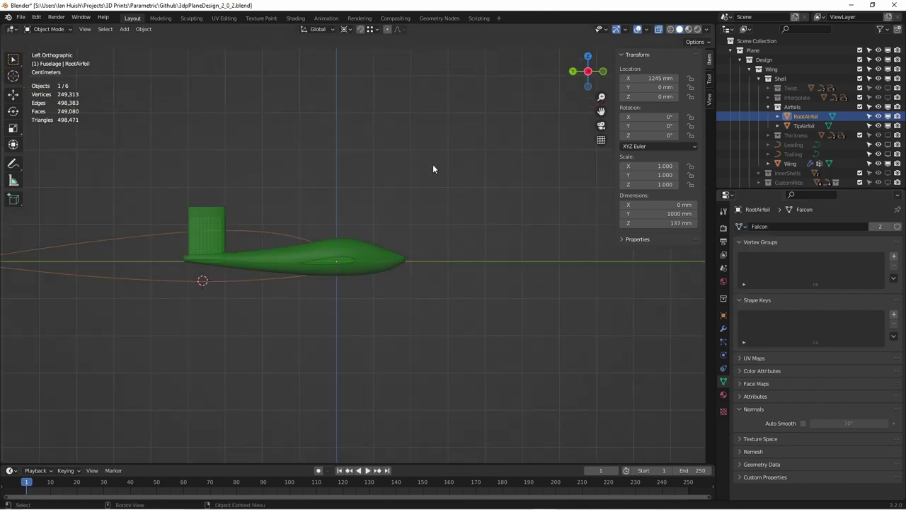
middle_click_drag(433, 169, 439, 220)
scroll(432, 180, "up", 3)
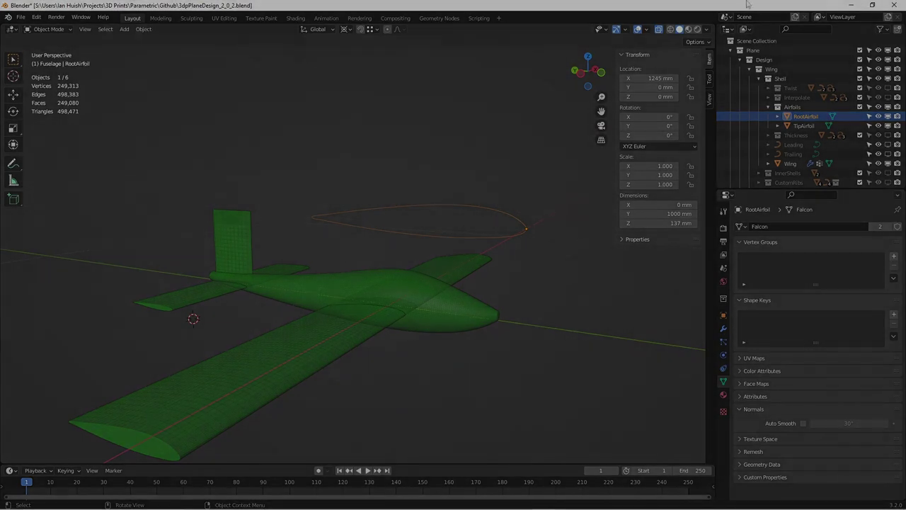
key("ctrl+q")
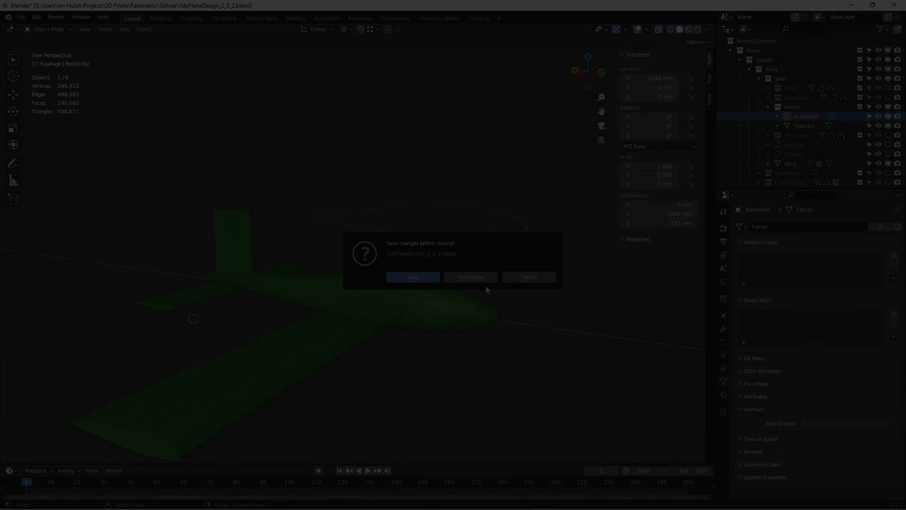